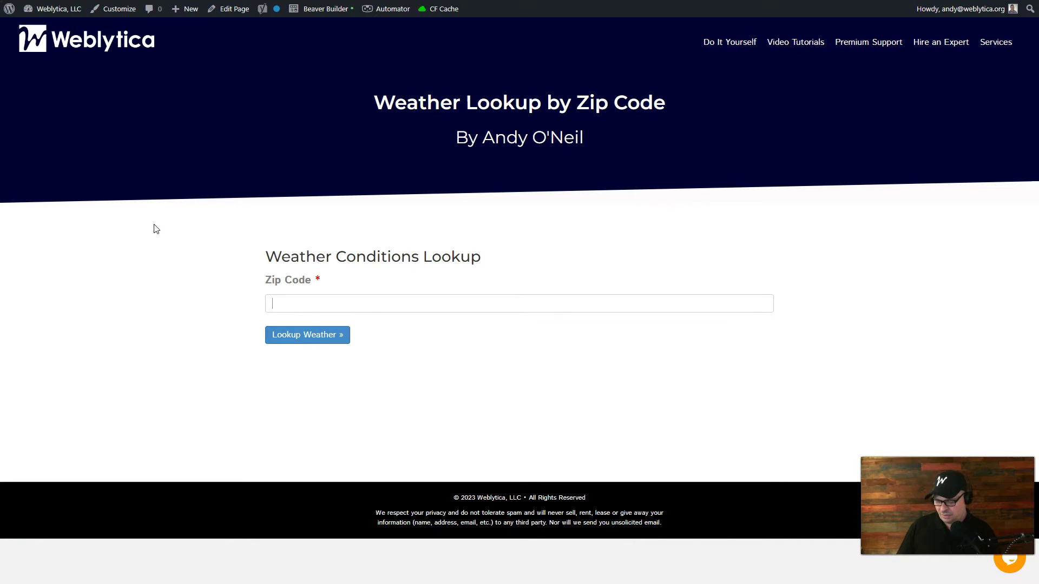
Look up zip code 33101 and scroll through the returned Miami, FL weather conditions.
text(33101)
key(Return)
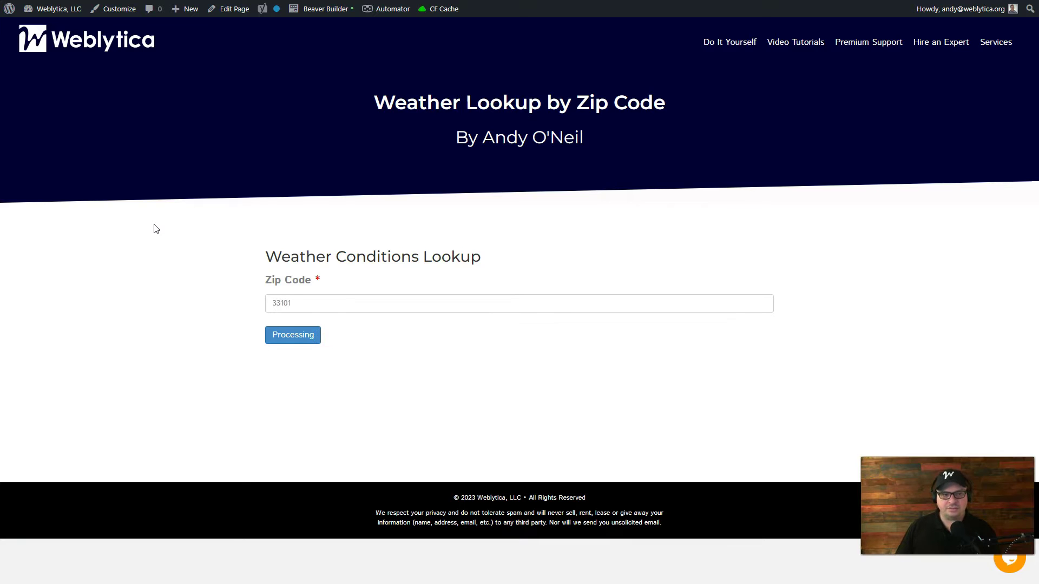
click(159, 231)
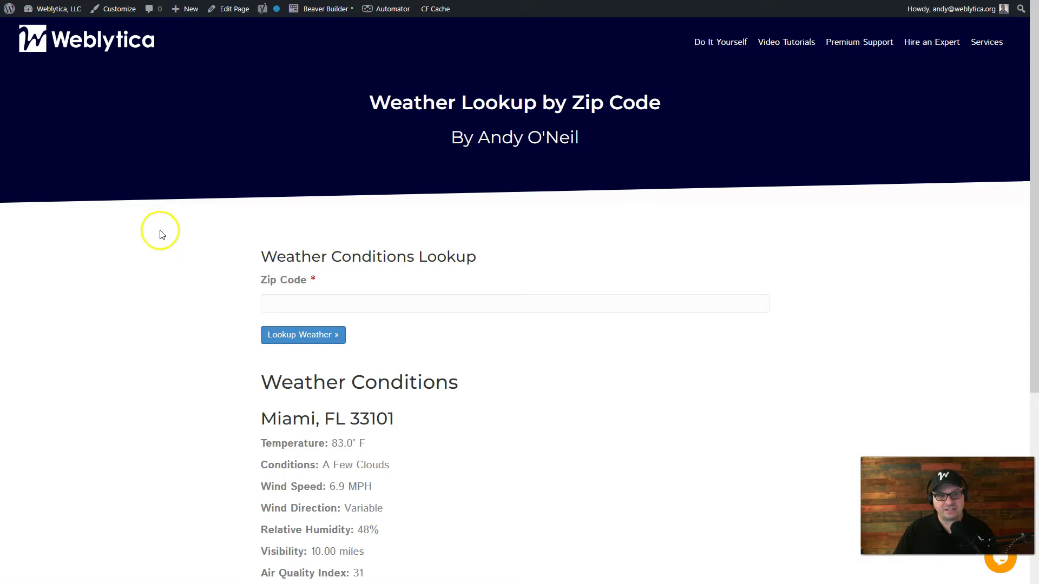
scroll(160, 234, down, 3)
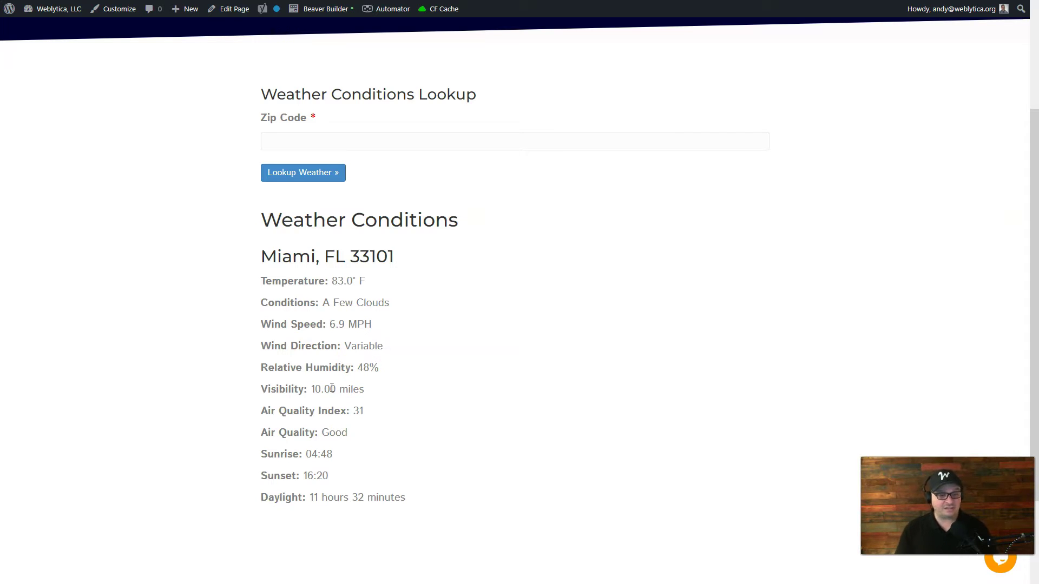
scroll(211, 234, up, 2)
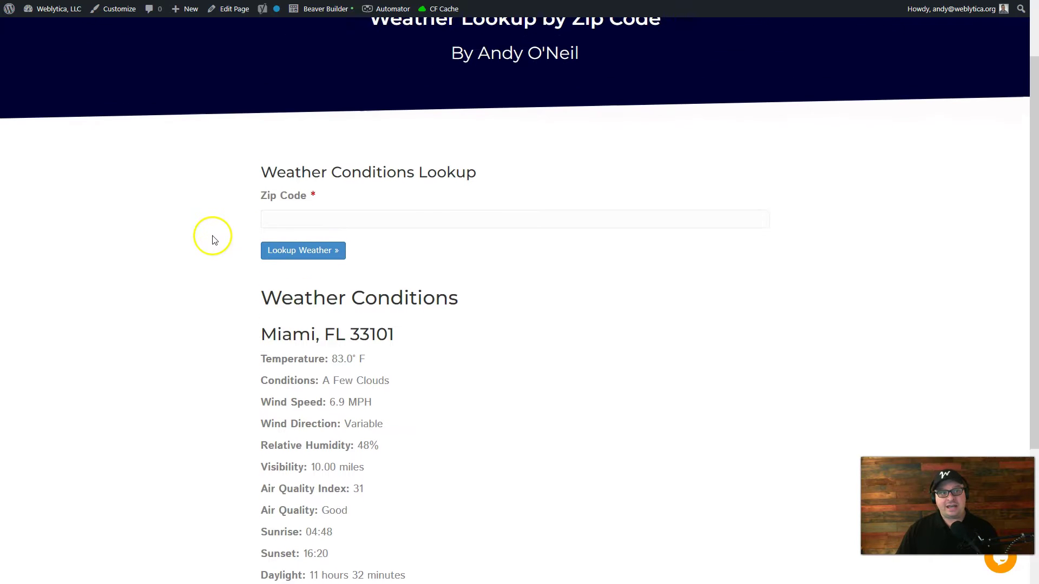
Open the Weather Conditions HTML field, enlarge its default-value editor, and highlight the city, state, zipcode placeholders.
scroll(209, 217, down, 2)
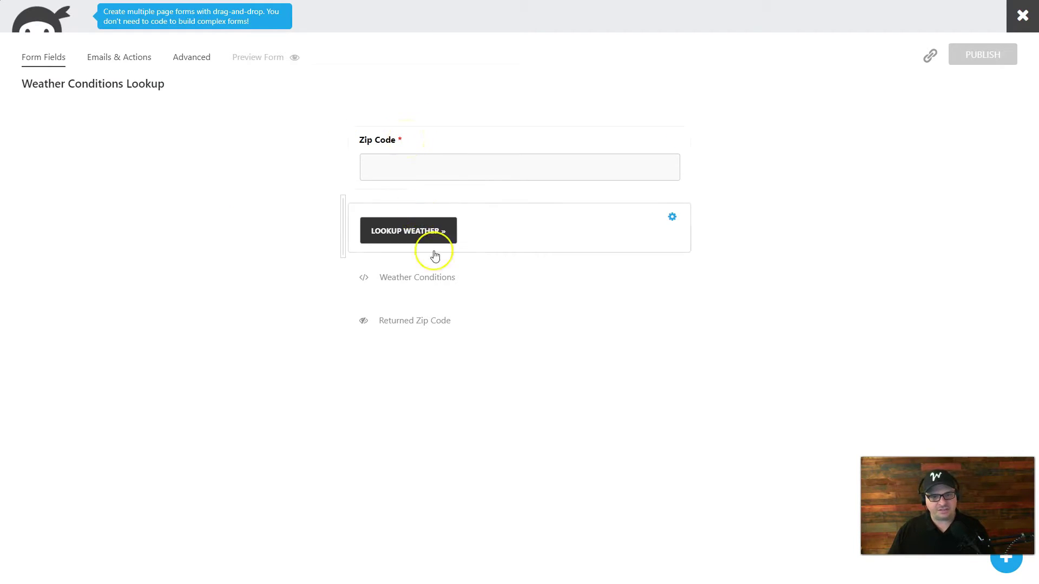
click(451, 274)
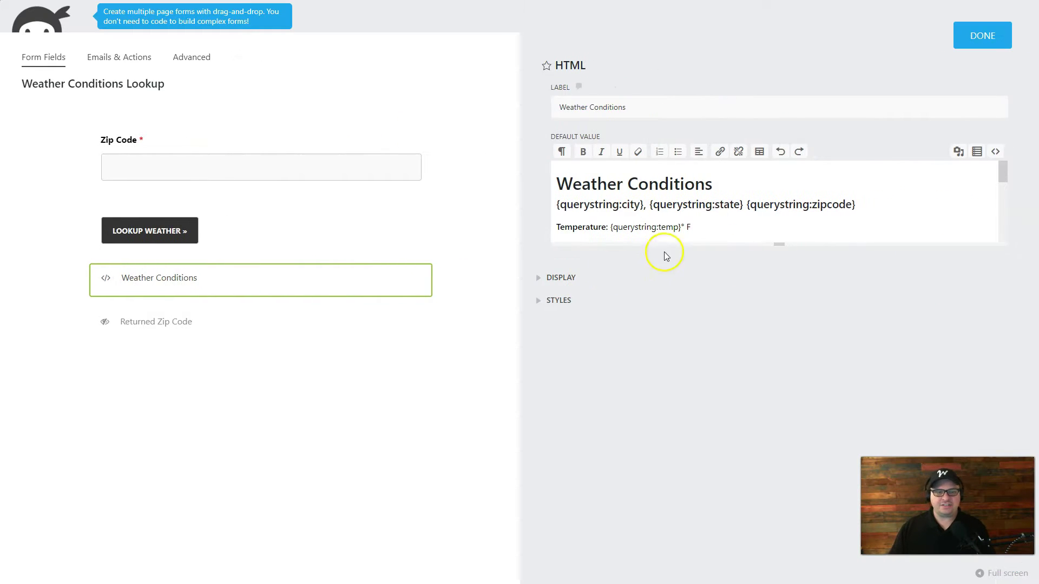
drag(777, 248, 768, 497)
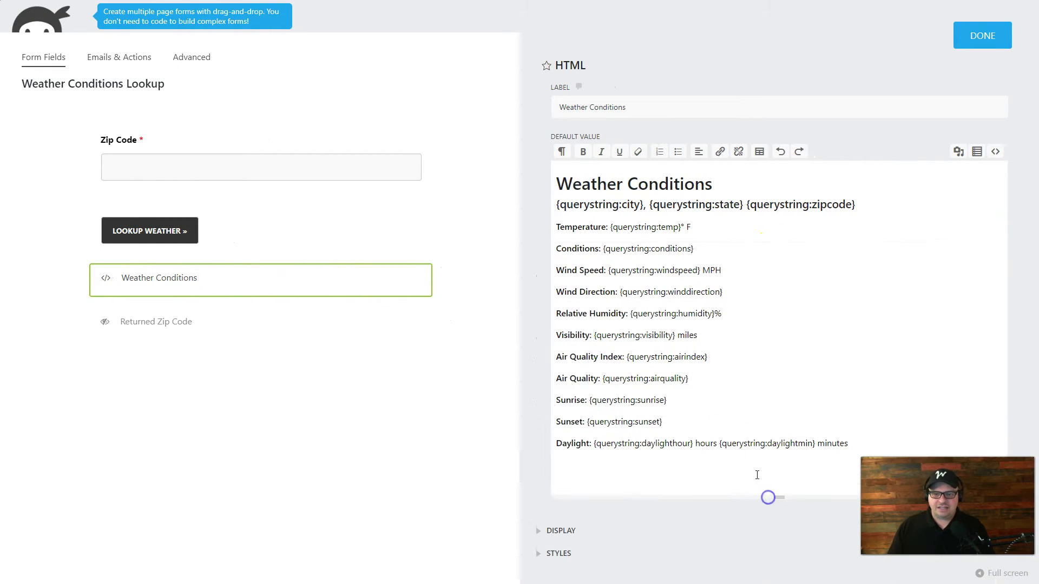
double_click(630, 203)
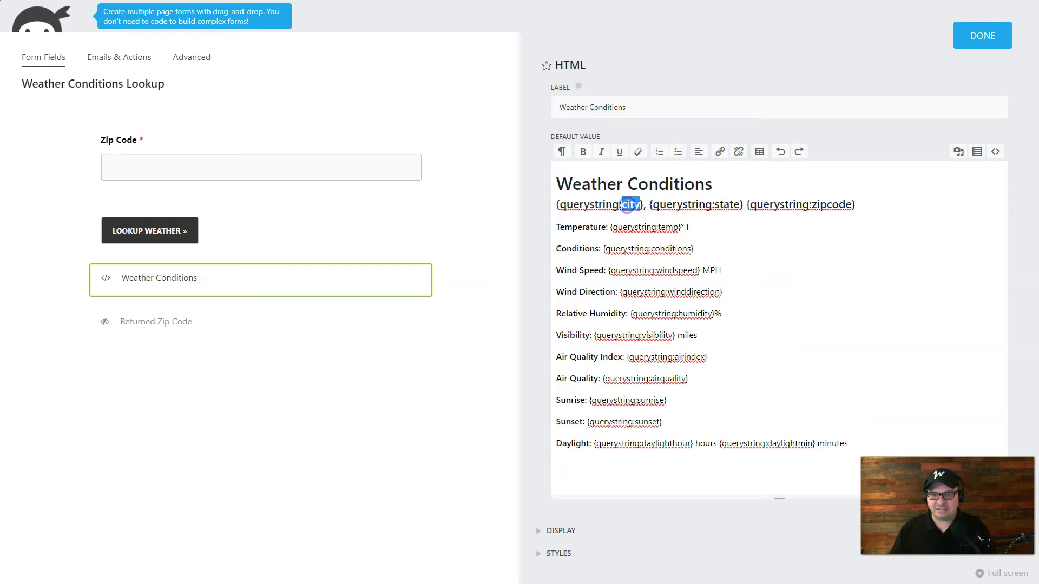
double_click(726, 205)
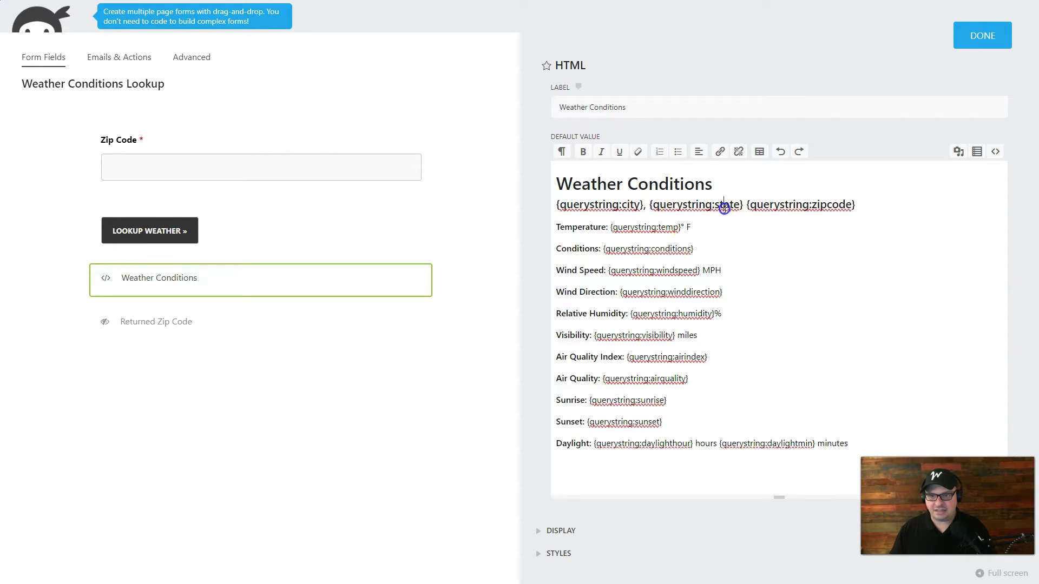
double_click(834, 206)
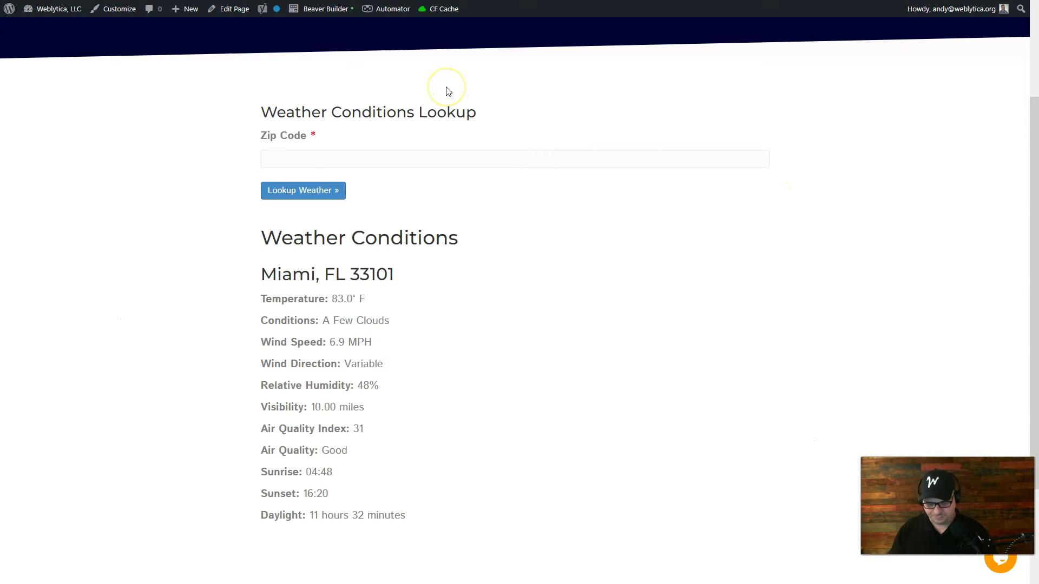
key(F11)
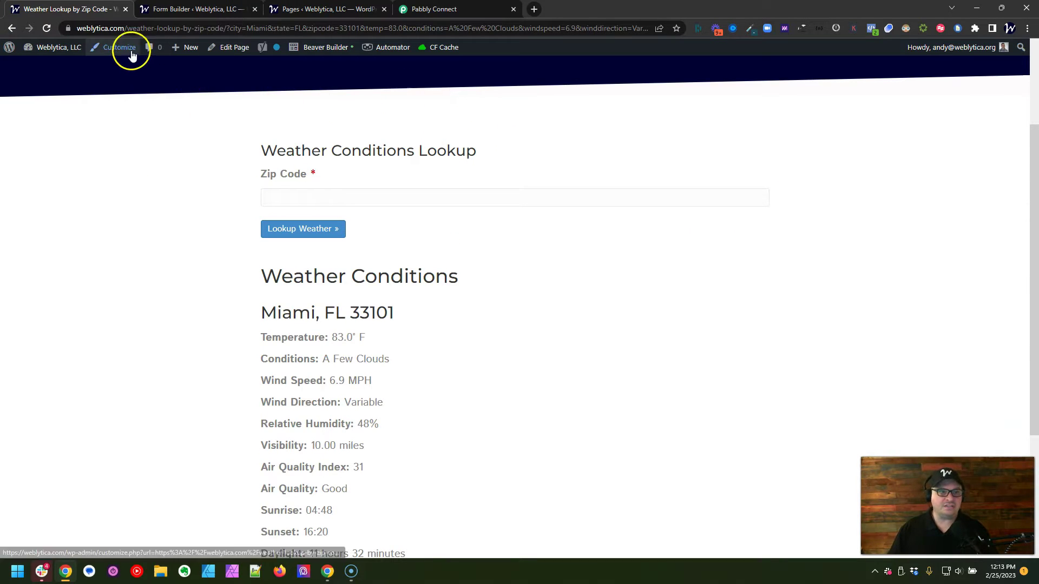
click(235, 28)
double_click(260, 28)
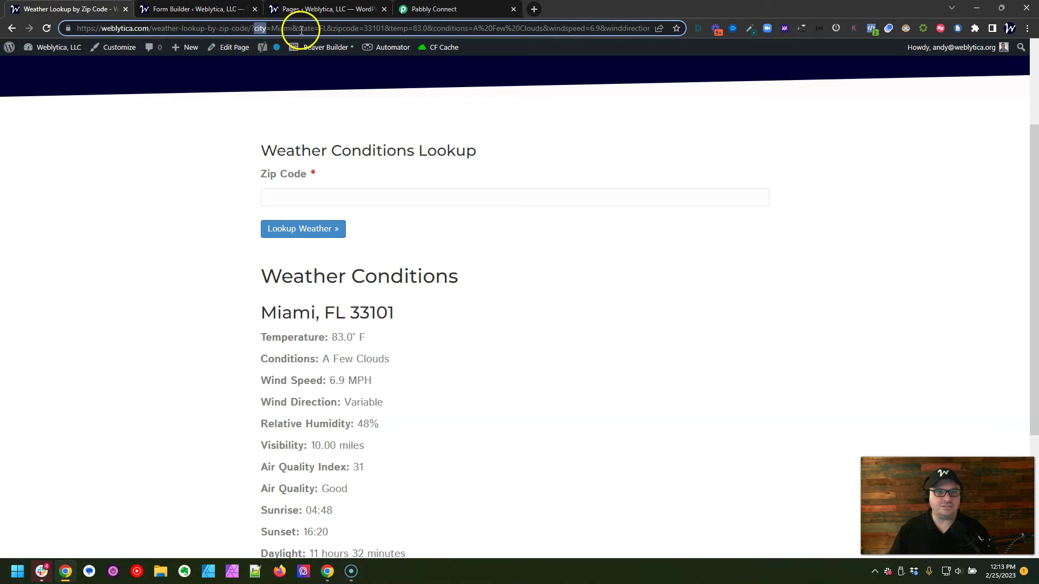
double_click(343, 28)
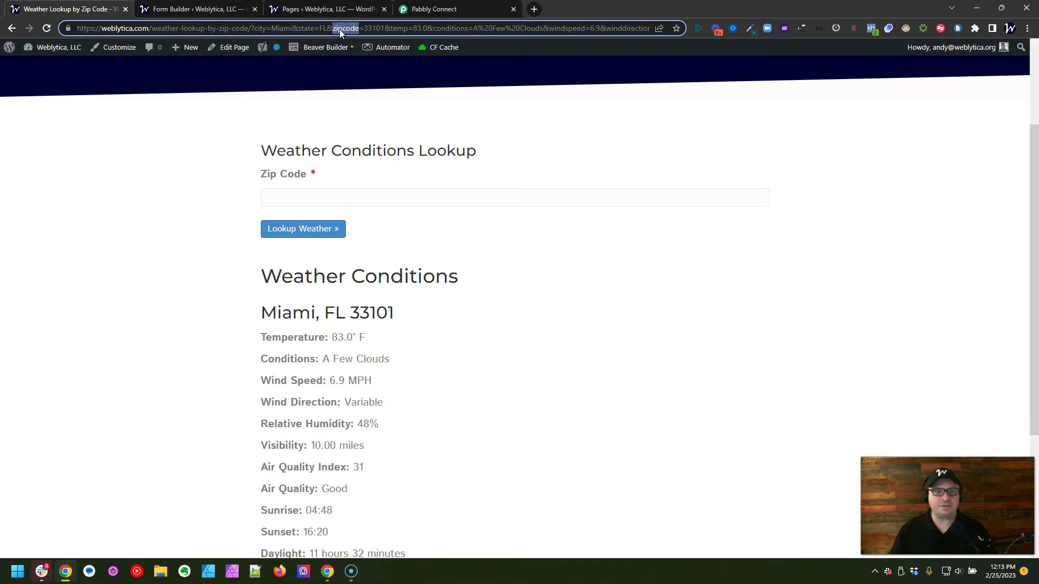
key(F11)
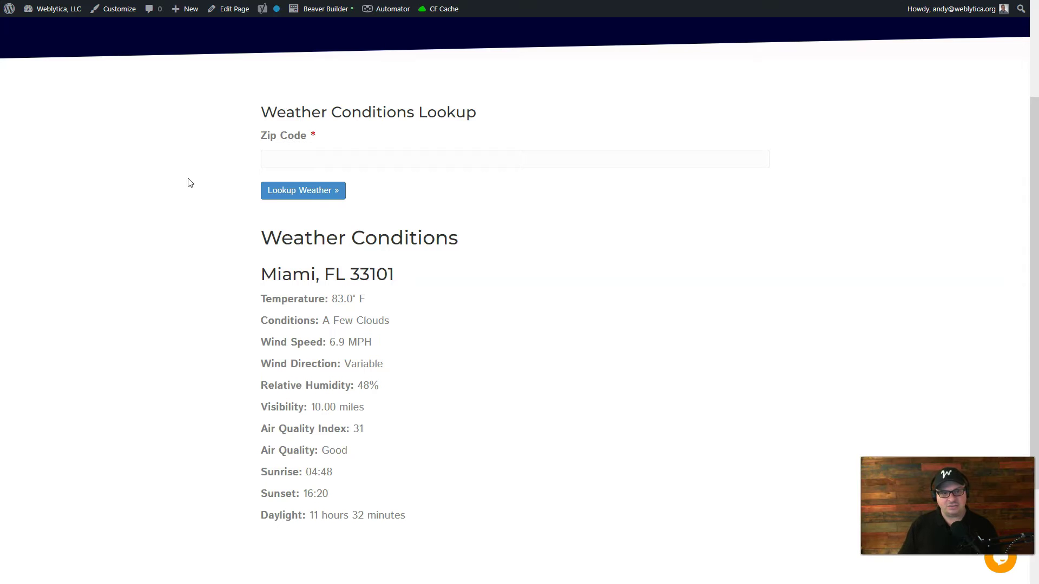
key(ctrl+Tab)
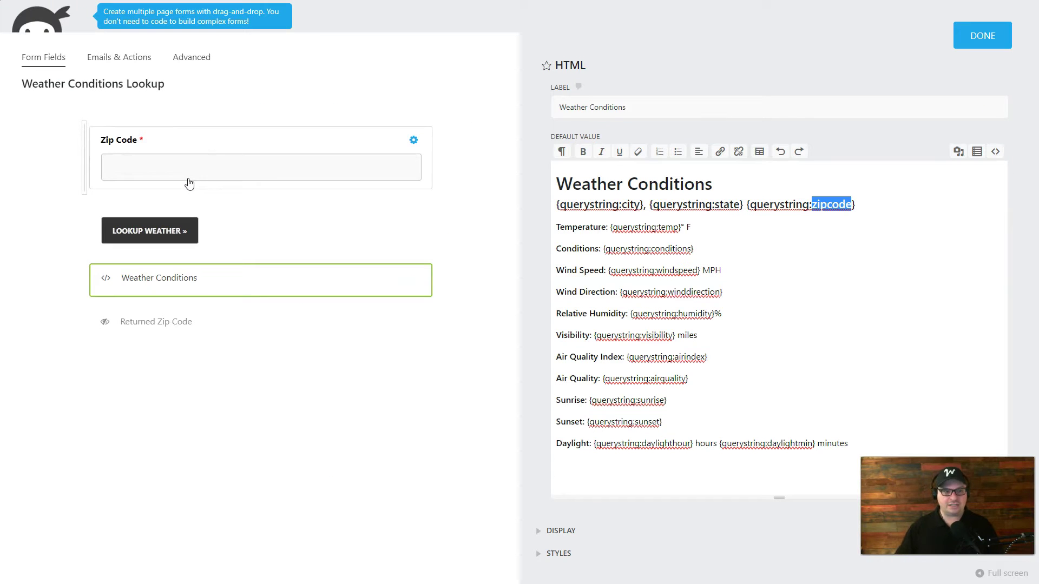
Check the Returned Zip Code default {querystring:zipcode} against the Miami results on the front-end page.
click(238, 324)
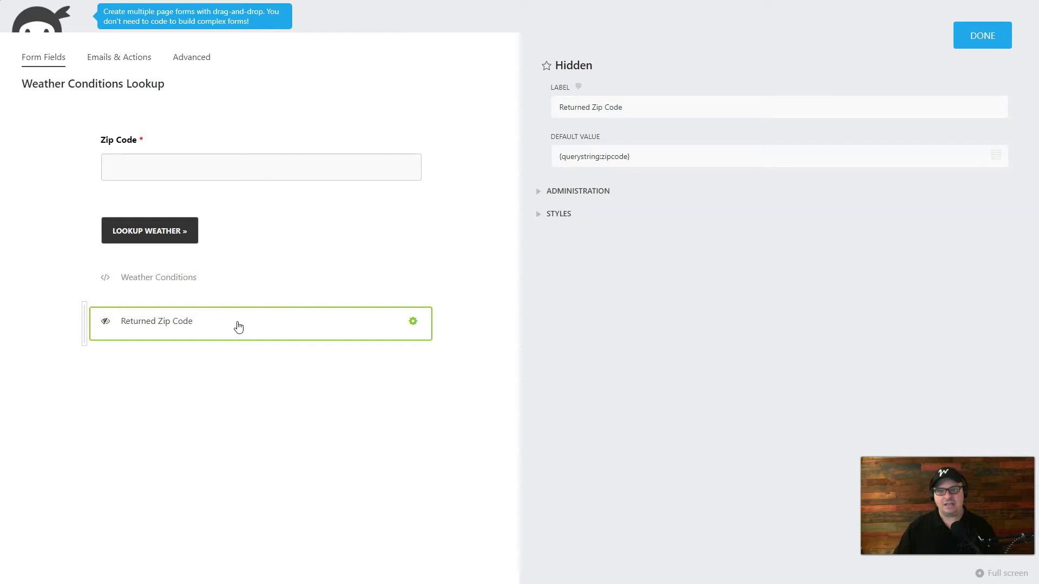
double_click(616, 160)
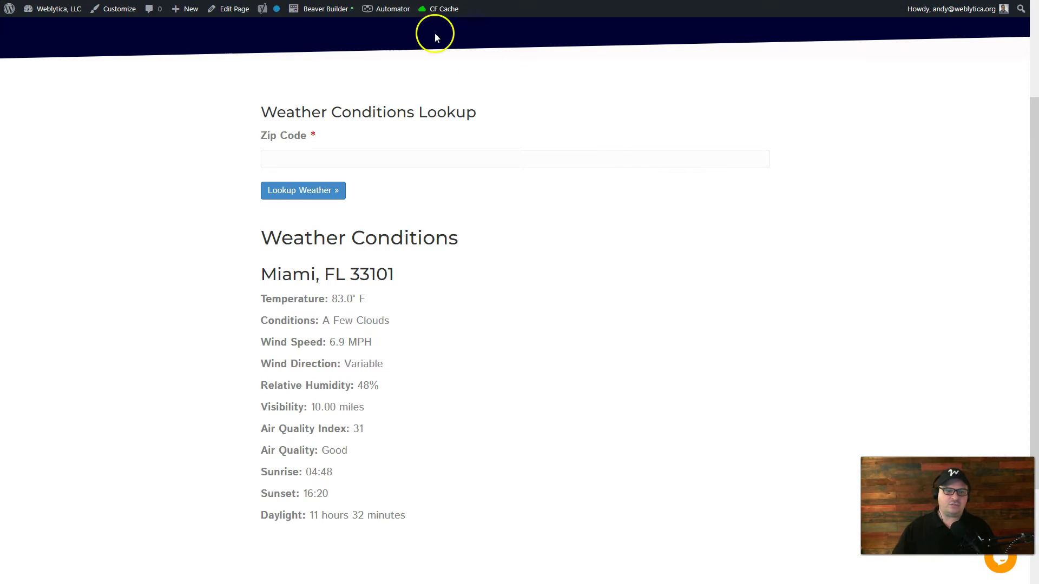
drag(279, 234, 429, 518)
click(290, 276)
double_click(290, 274)
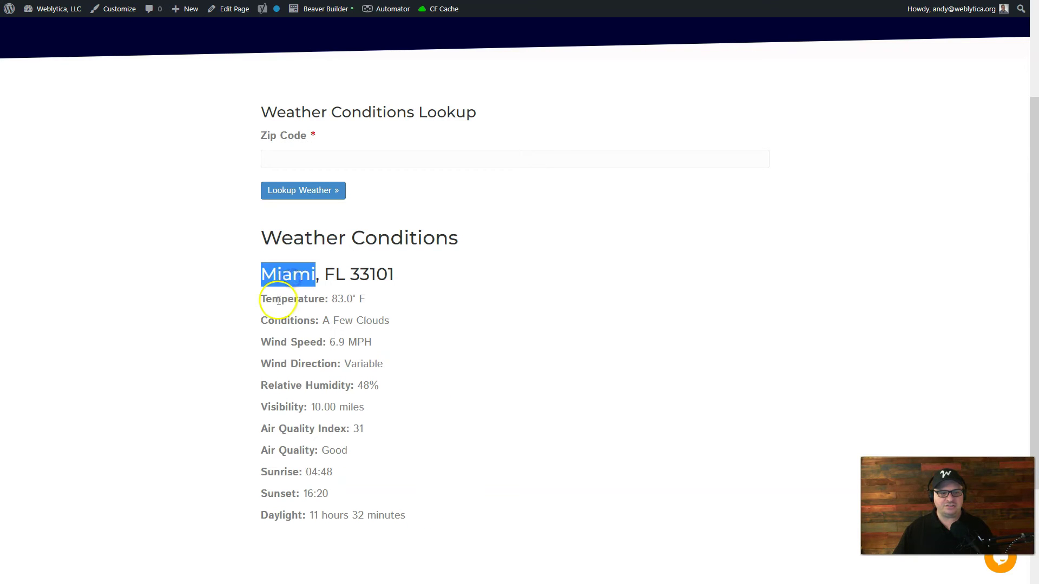
double_click(279, 300)
double_click(285, 323)
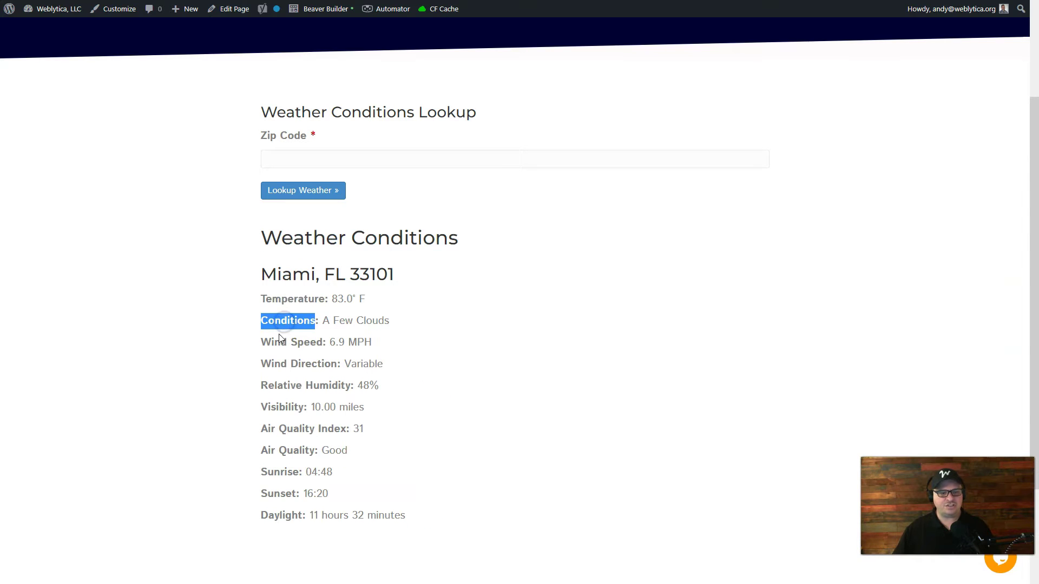
click(258, 276)
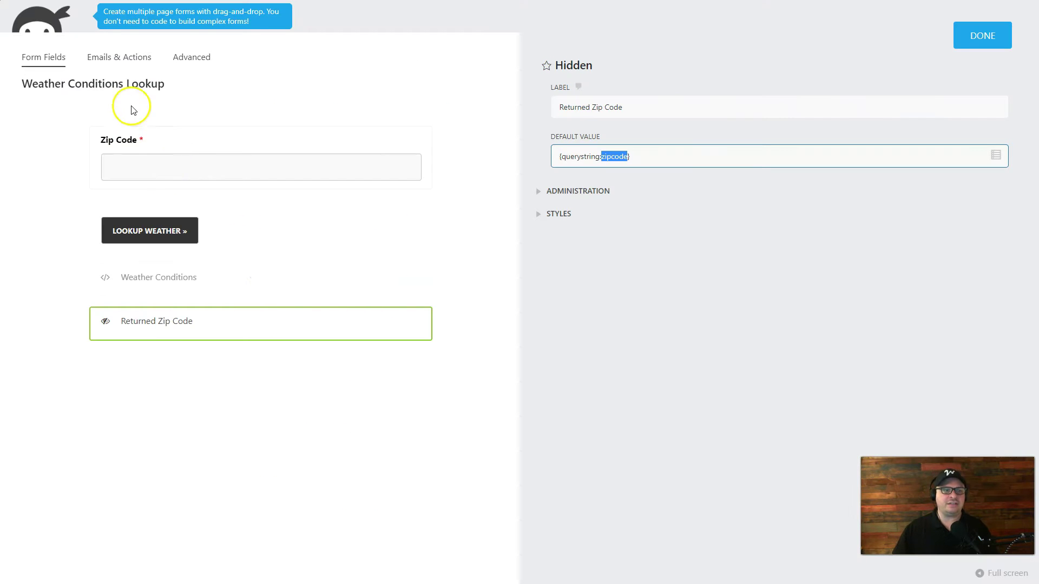
Review the conditional logic rule hiding Weather Conditions when Returned Zip Code is empty, then close it.
click(182, 58)
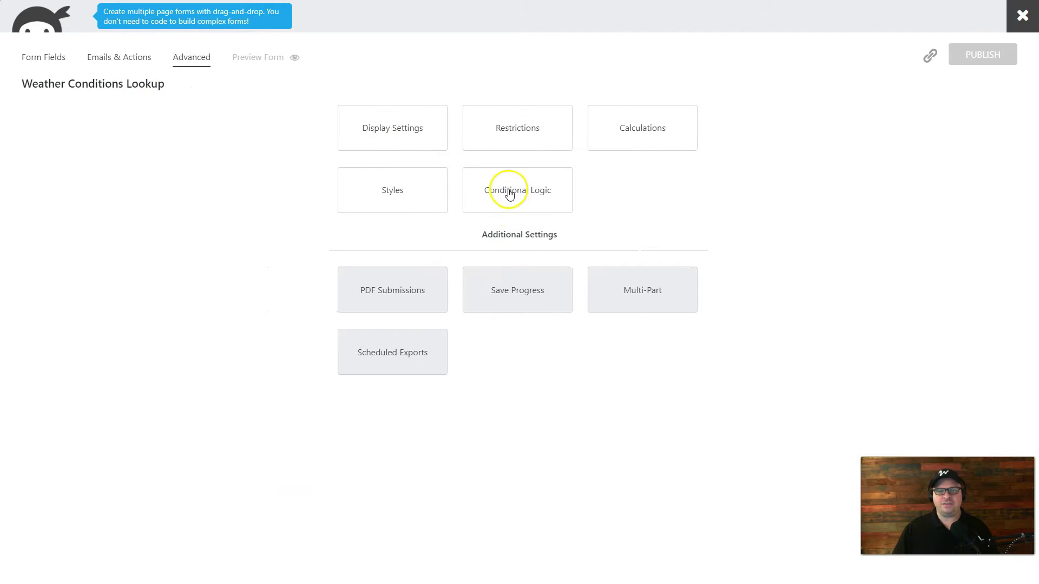
click(507, 193)
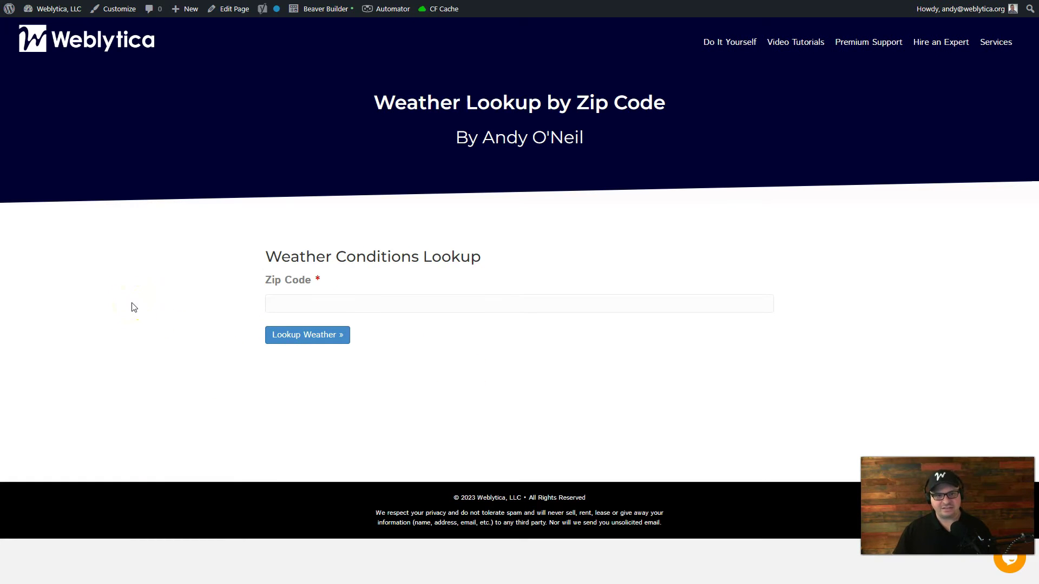
key(ctrl+Tab)
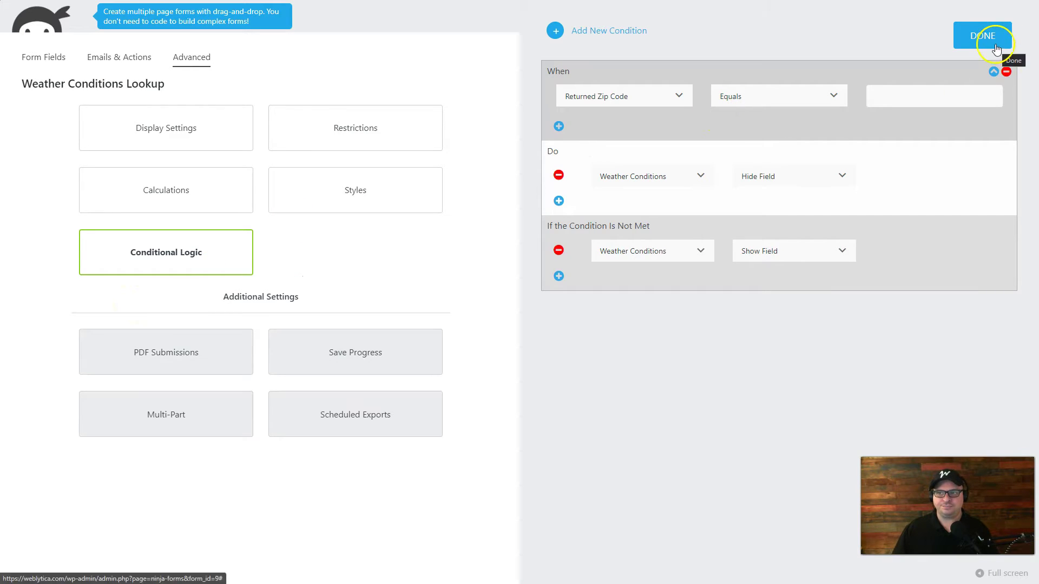
click(982, 35)
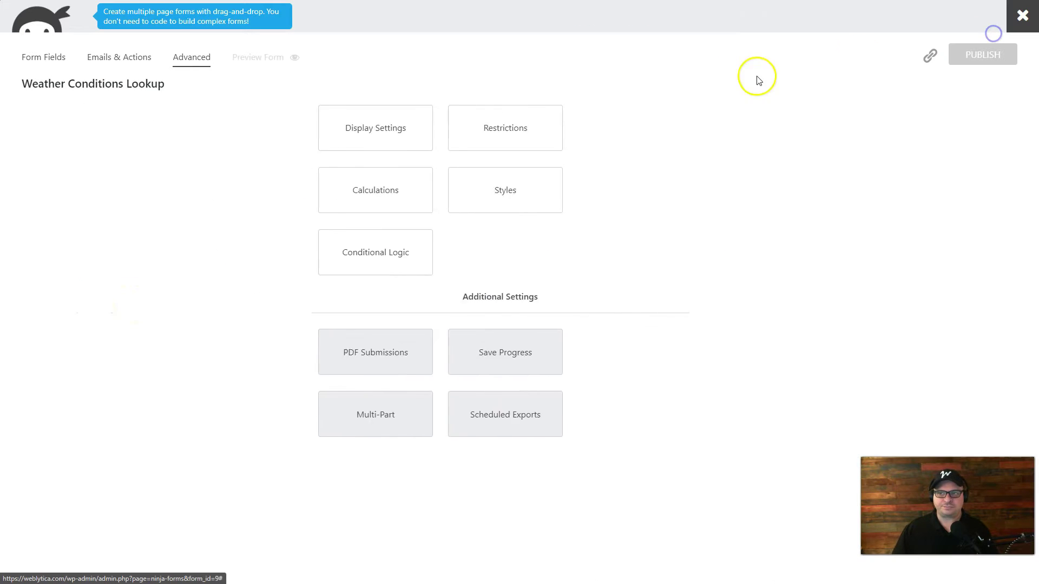
Inspect the Success Message and Redirect to Webhook actions, checking the webhook URL ends with the zip code.
click(122, 60)
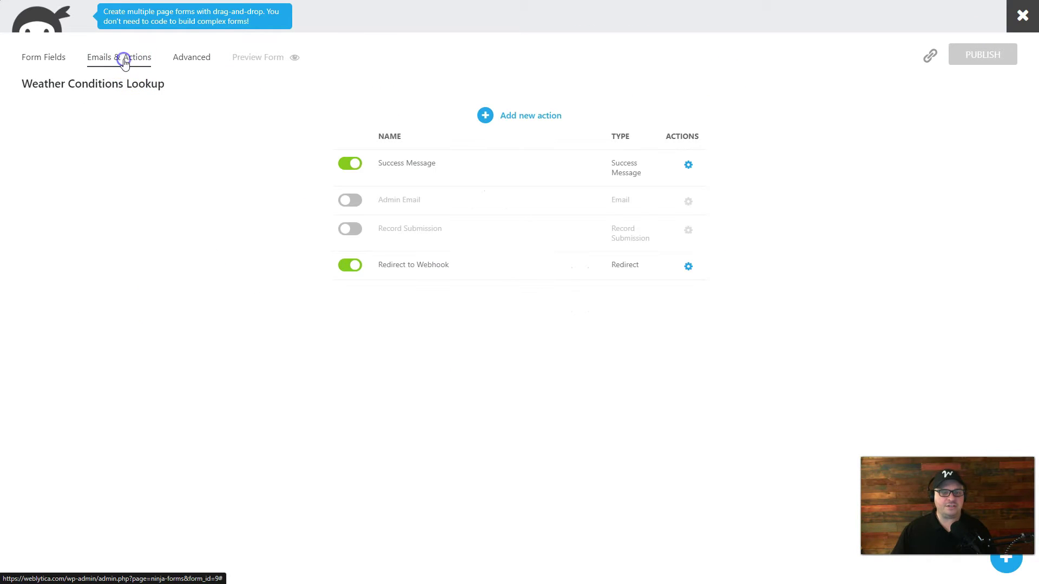
click(429, 171)
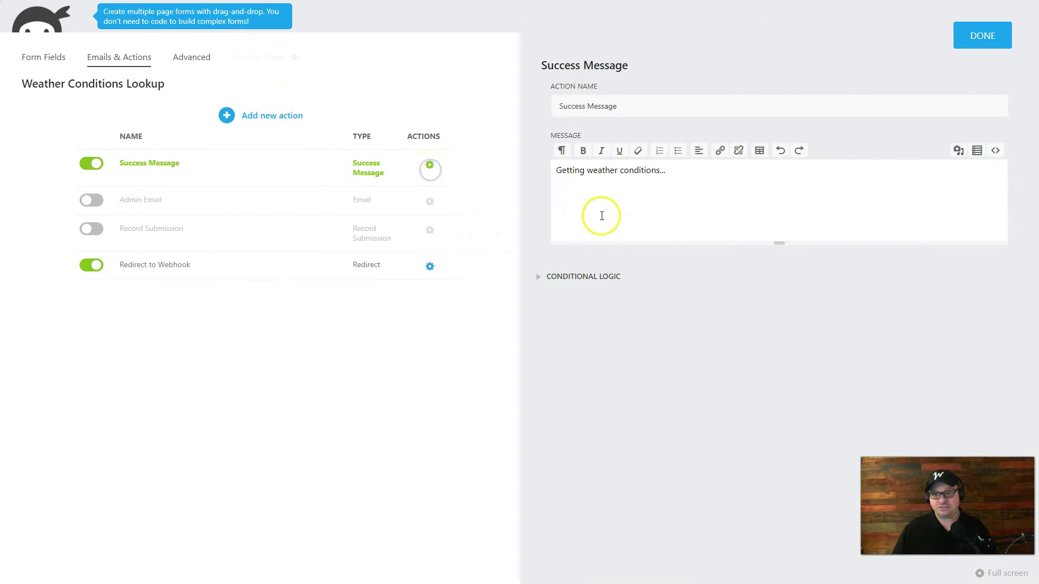
click(174, 262)
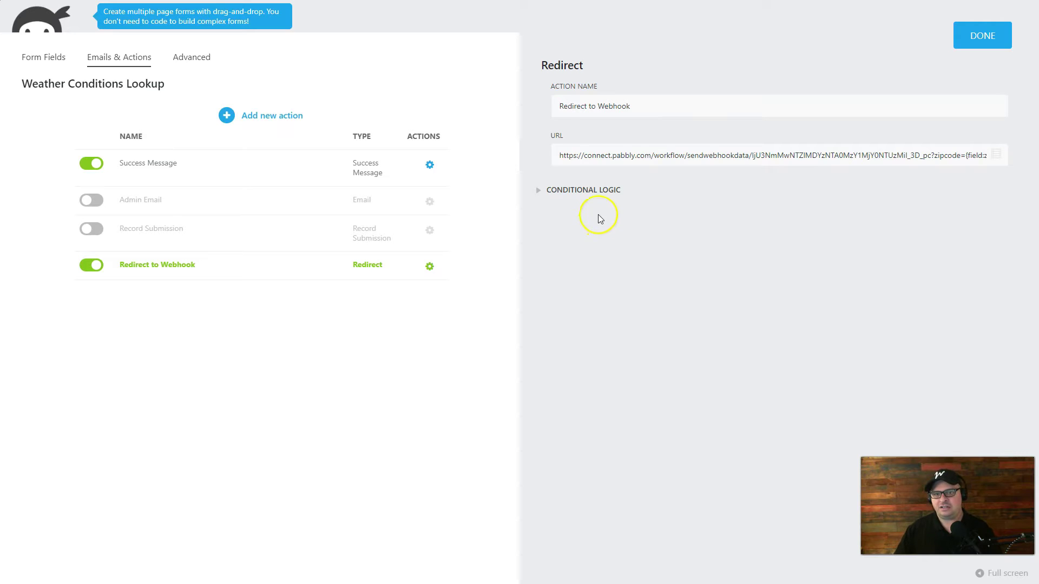
click(652, 153)
key(End)
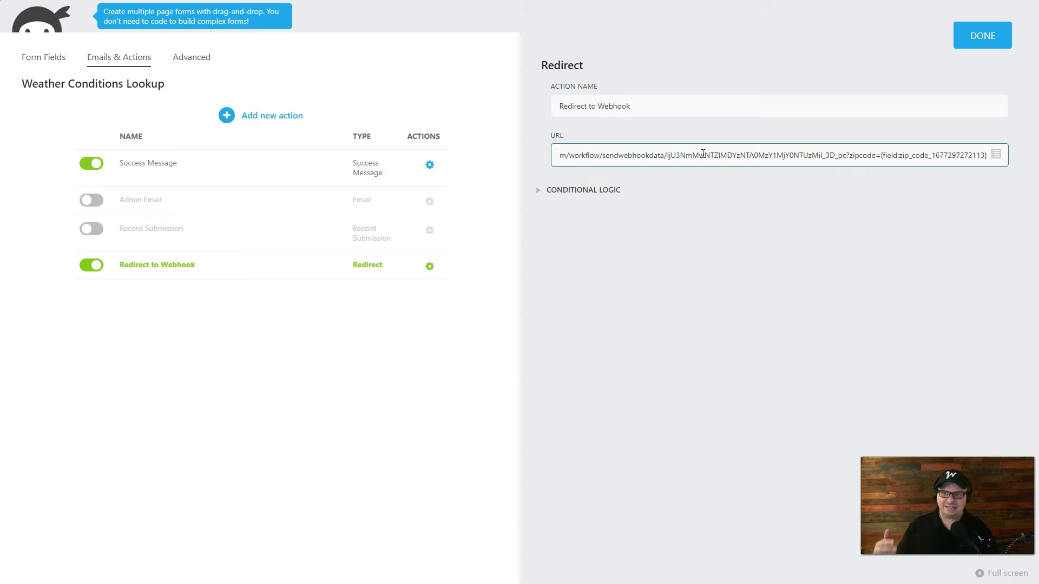
click(693, 257)
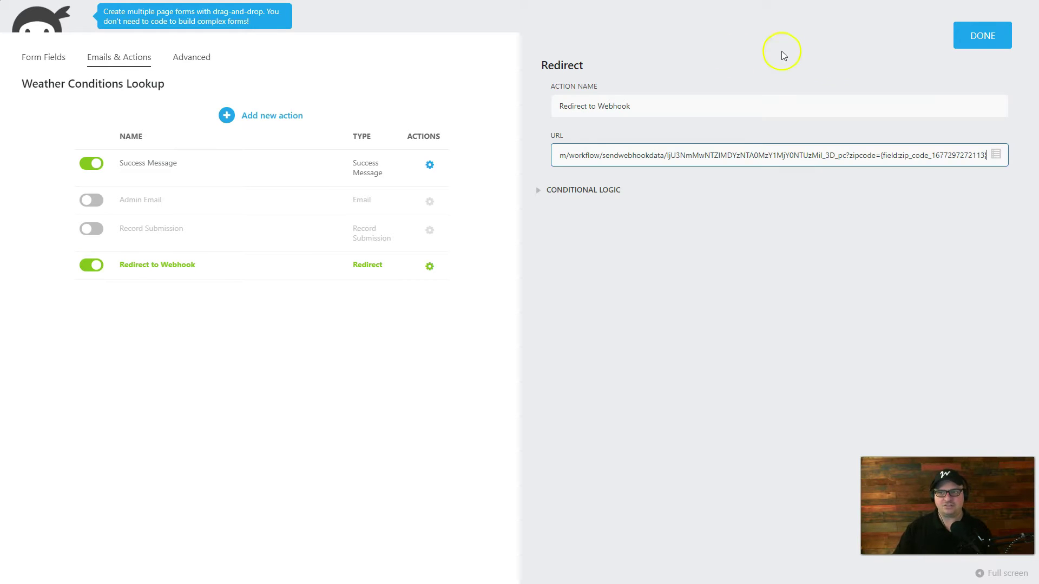
click(987, 46)
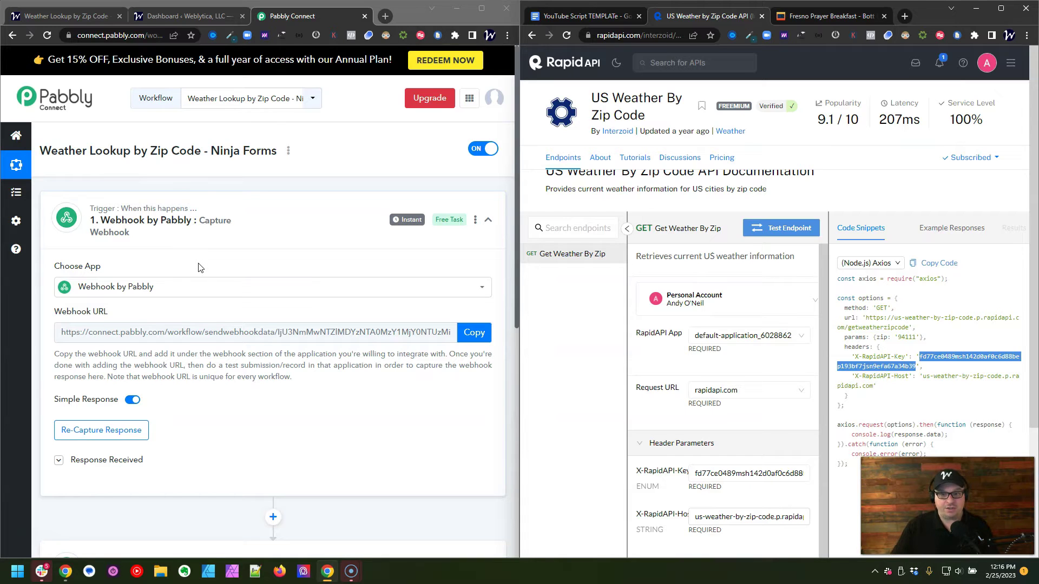
Copy the Pabbly workflow's webhook URL and scroll down to the API GET and Data Forwarder steps.
scroll(144, 211, down, 1)
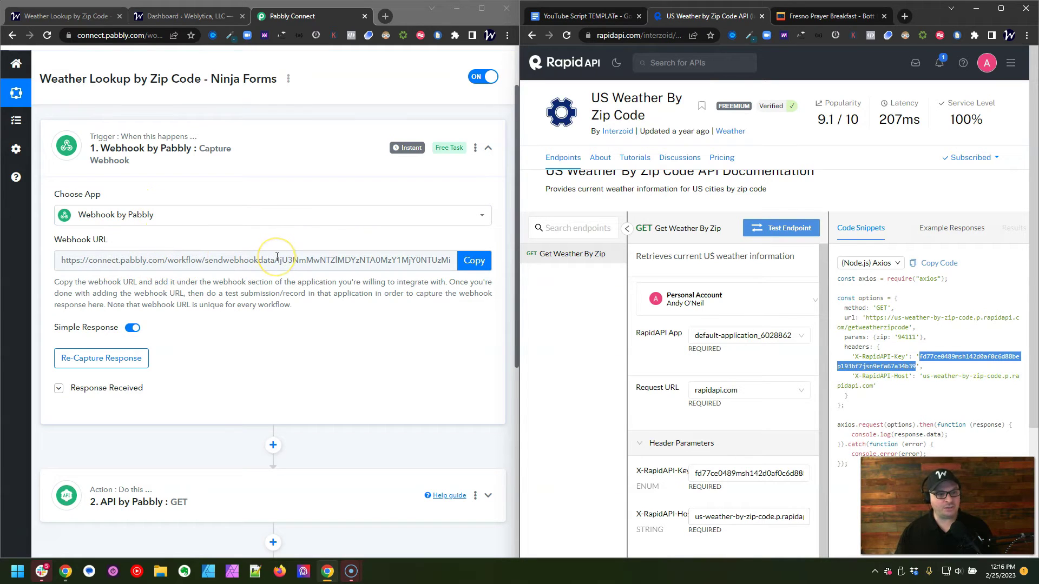
click(176, 96)
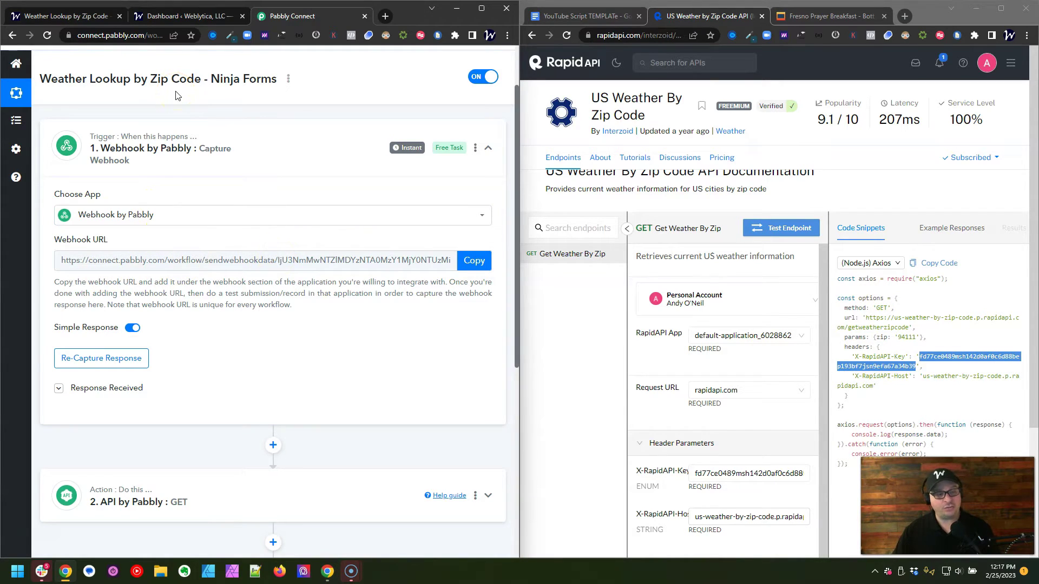
click(473, 269)
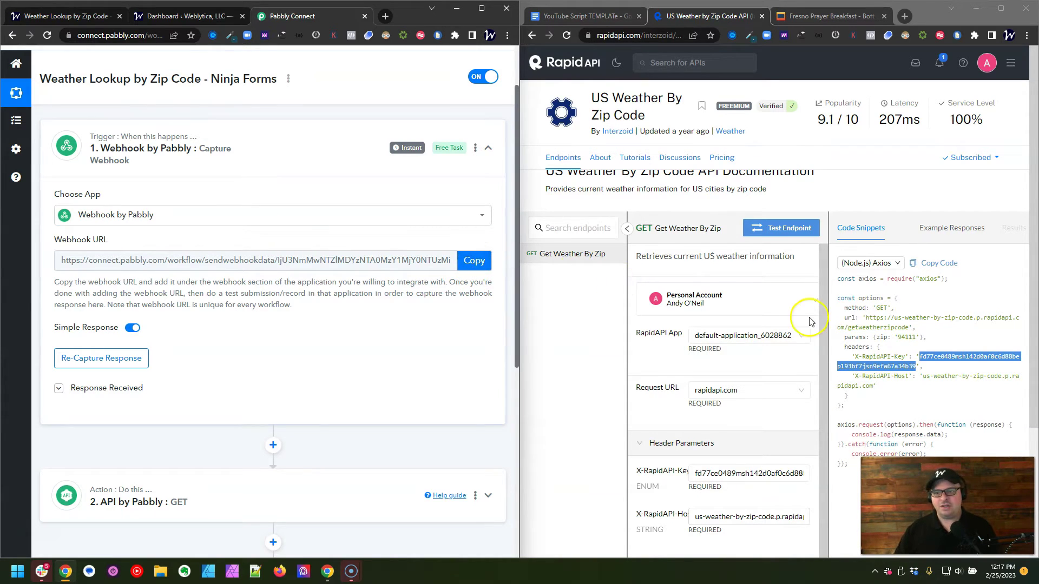
scroll(377, 262, down, 1)
Expand the API by Pabbly GET step and match its Endpoint URL to the RapidAPI sample's url.
scroll(374, 262, down, 5)
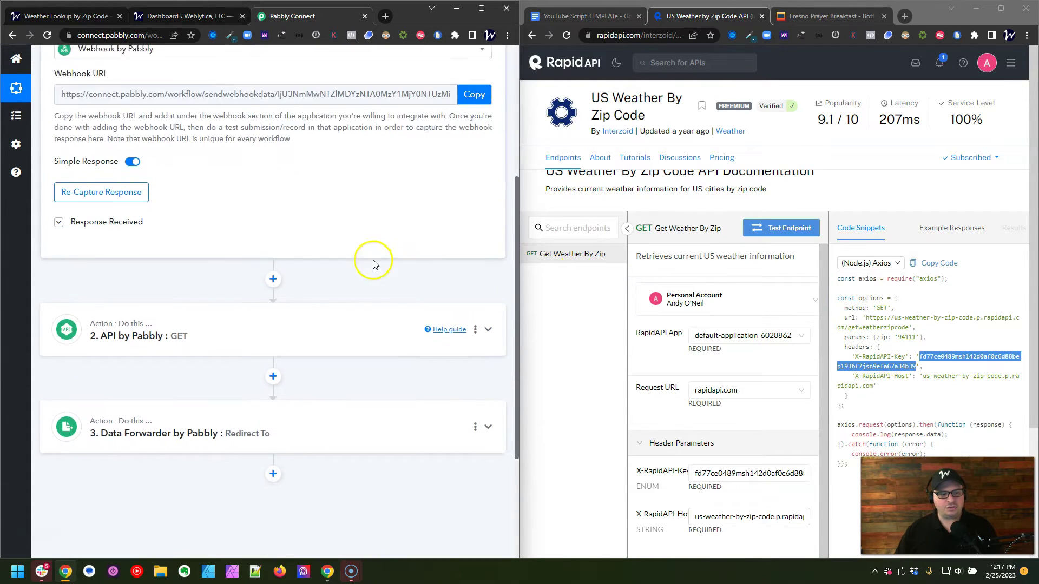
click(134, 249)
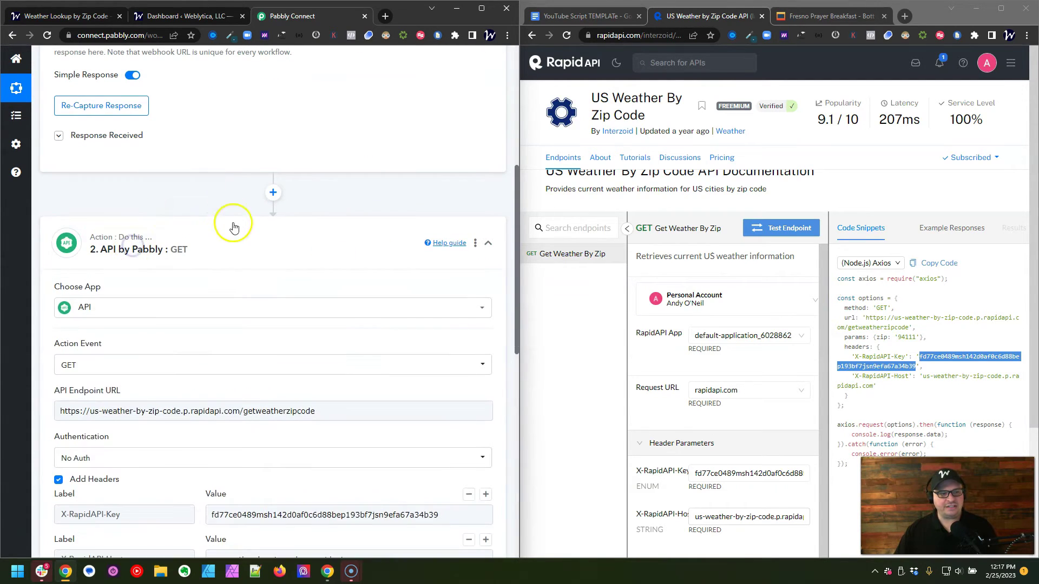
scroll(199, 269, down, 2)
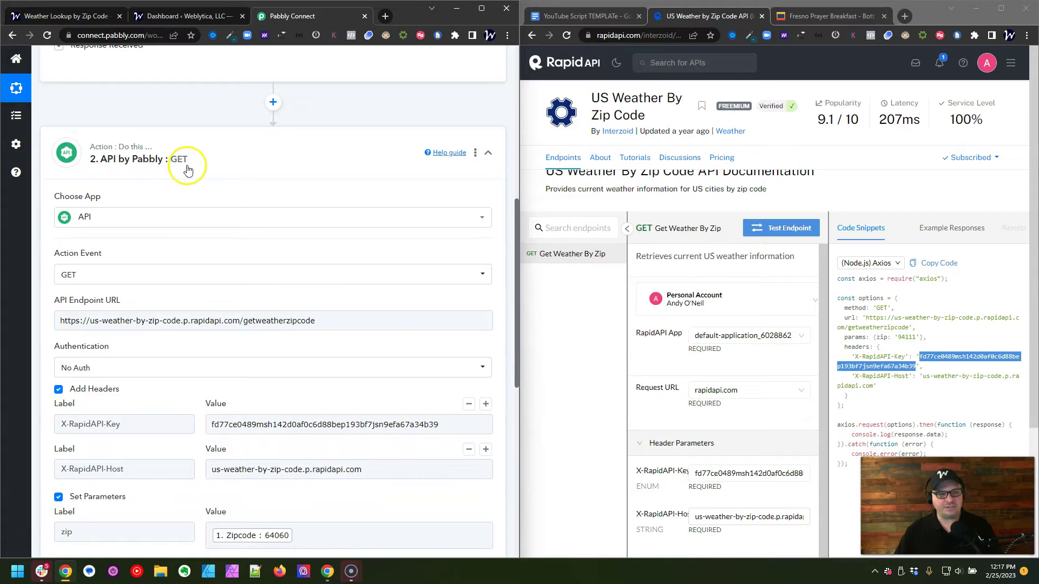
scroll(184, 167, down, 2)
scroll(721, 257, down, 1)
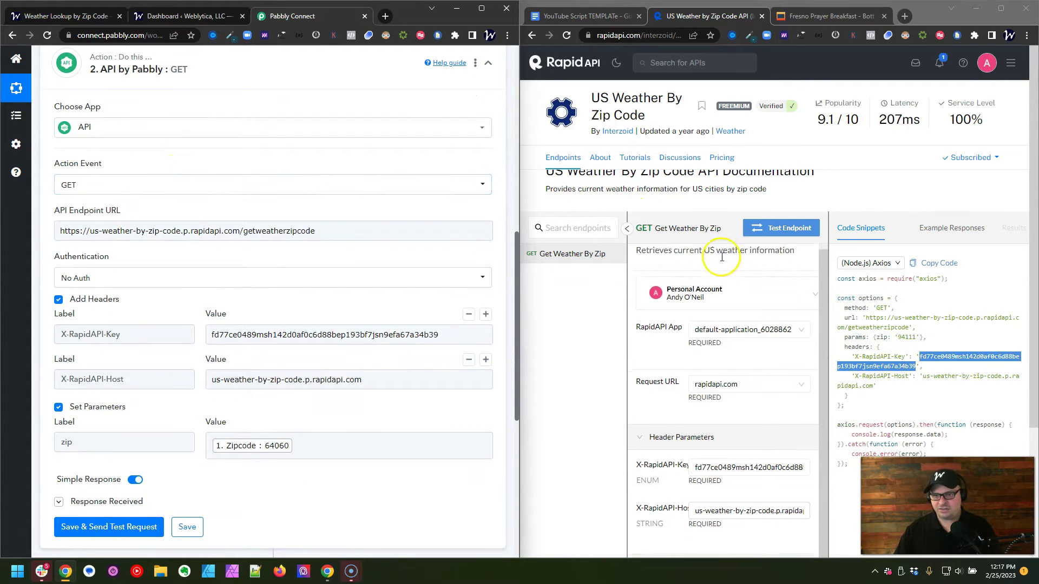
scroll(861, 314, down, 3)
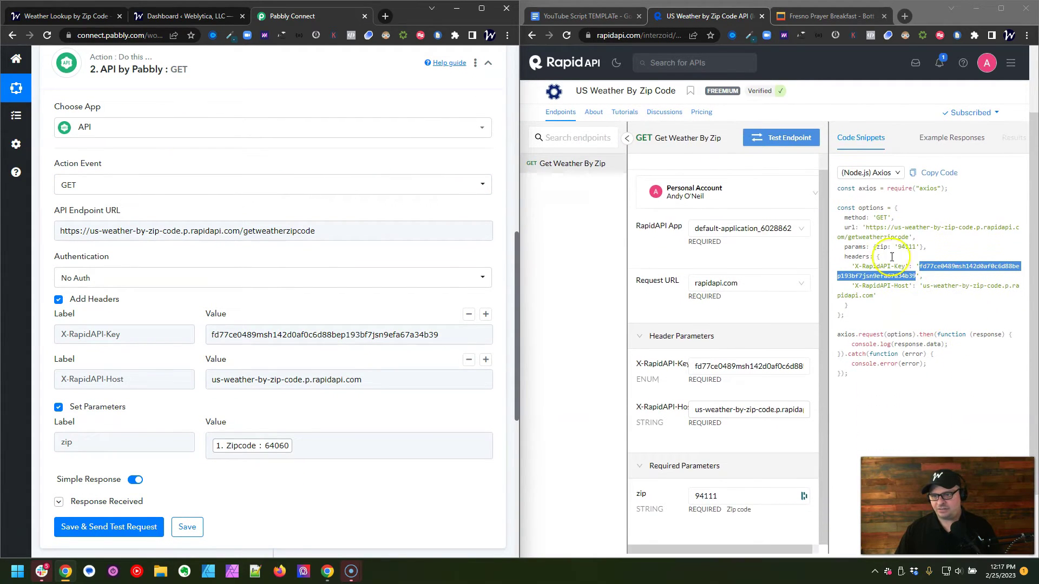
double_click(881, 218)
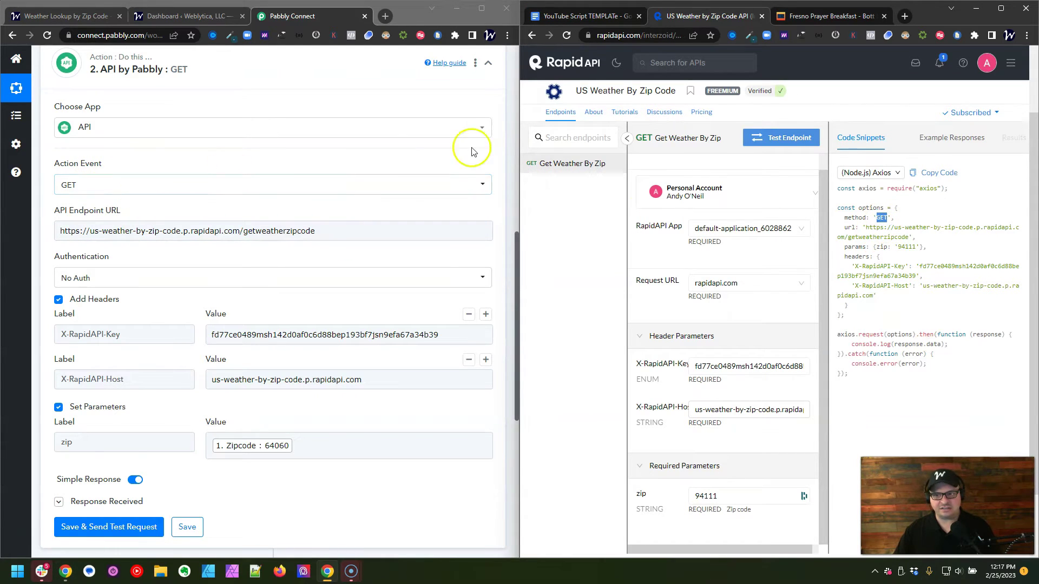
triple_click(879, 230)
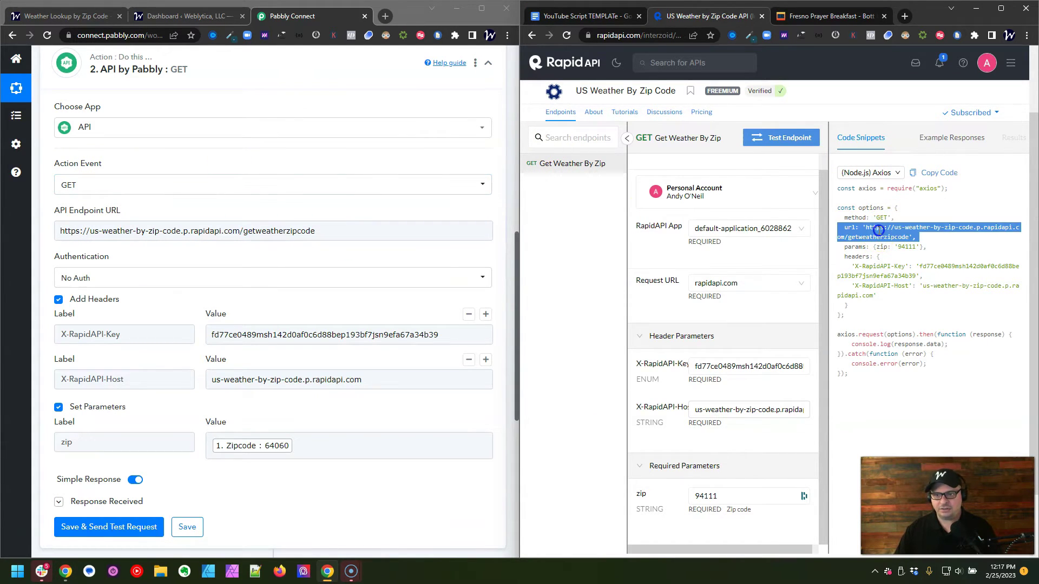
click(310, 232)
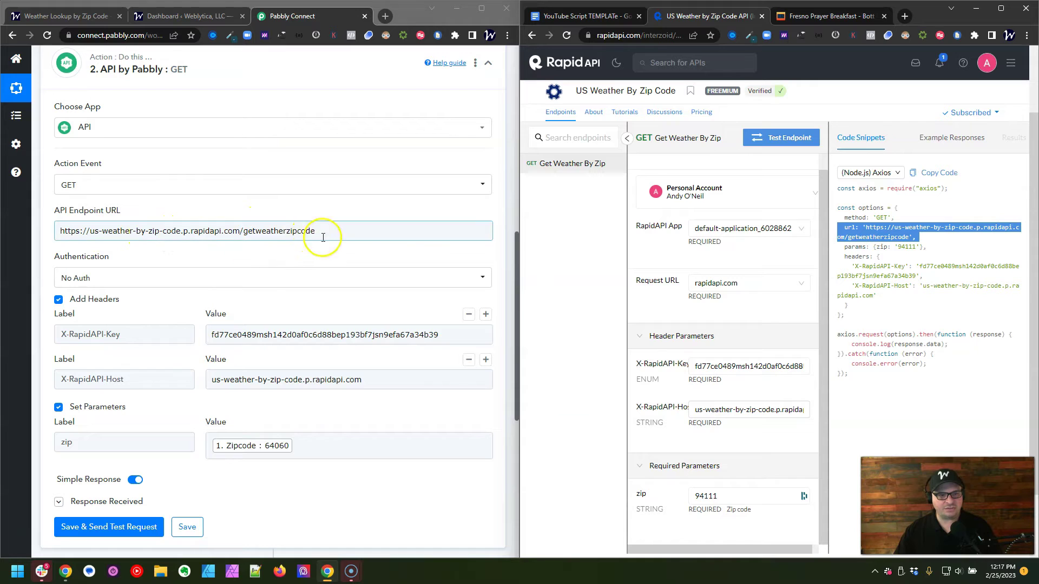
Compare the X-RapidAPI-Key and X-RapidAPI-Host headers and the zip parameter mapped to Zipcode.
scroll(221, 255, down, 2)
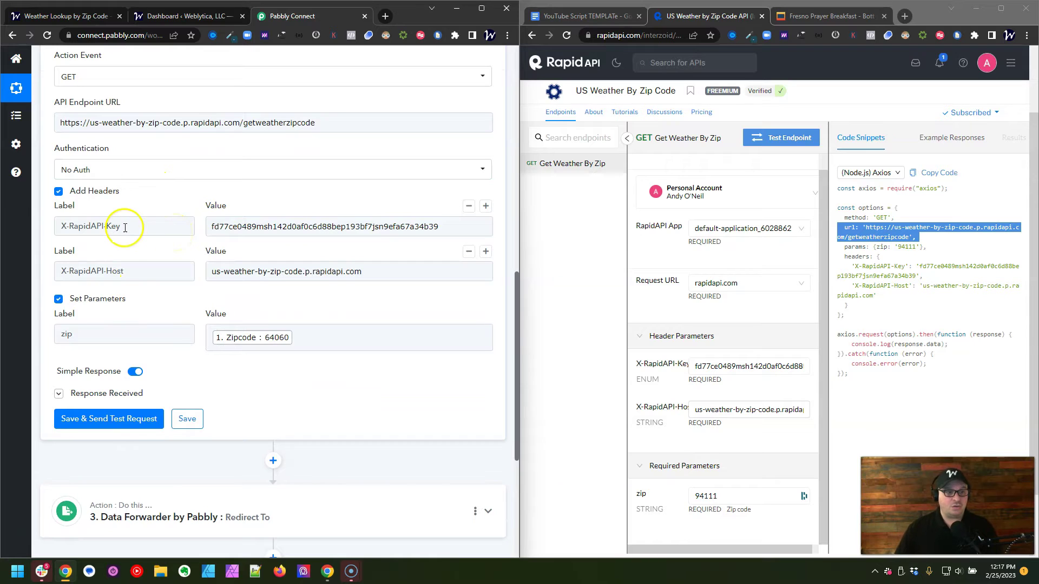
drag(854, 266, 907, 267)
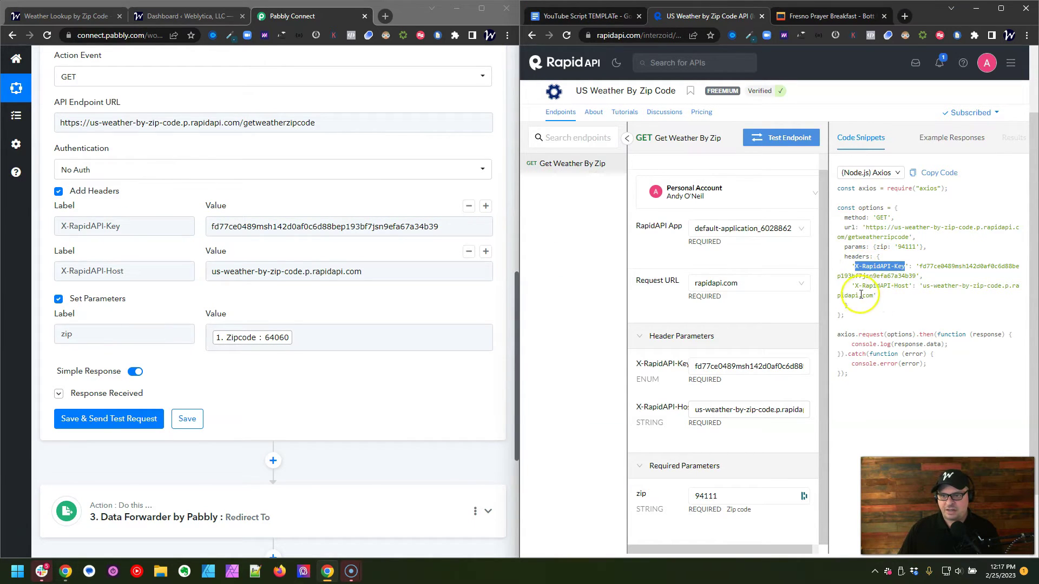
drag(854, 286, 905, 286)
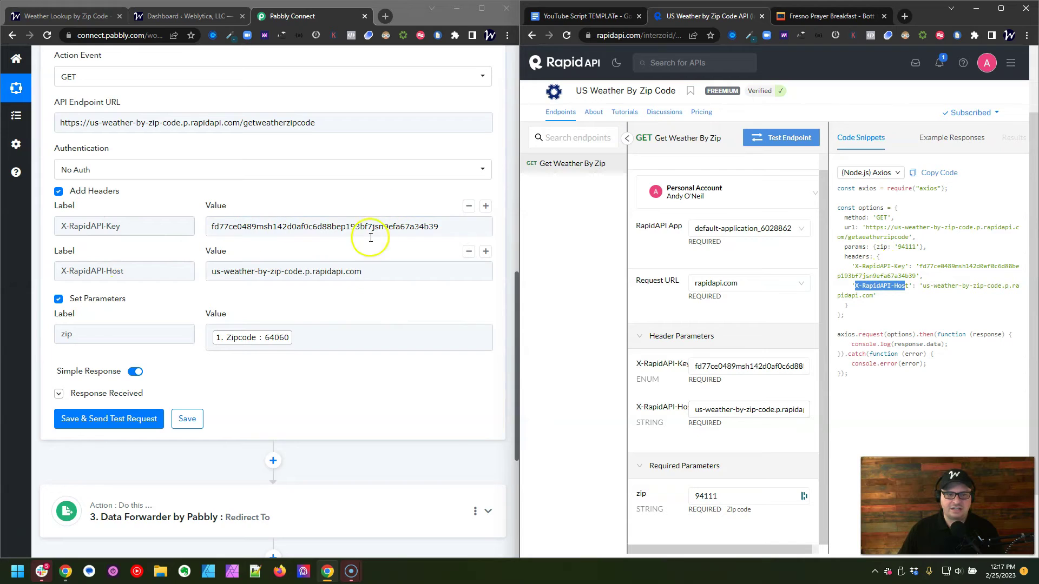
click(350, 274)
click(512, 247)
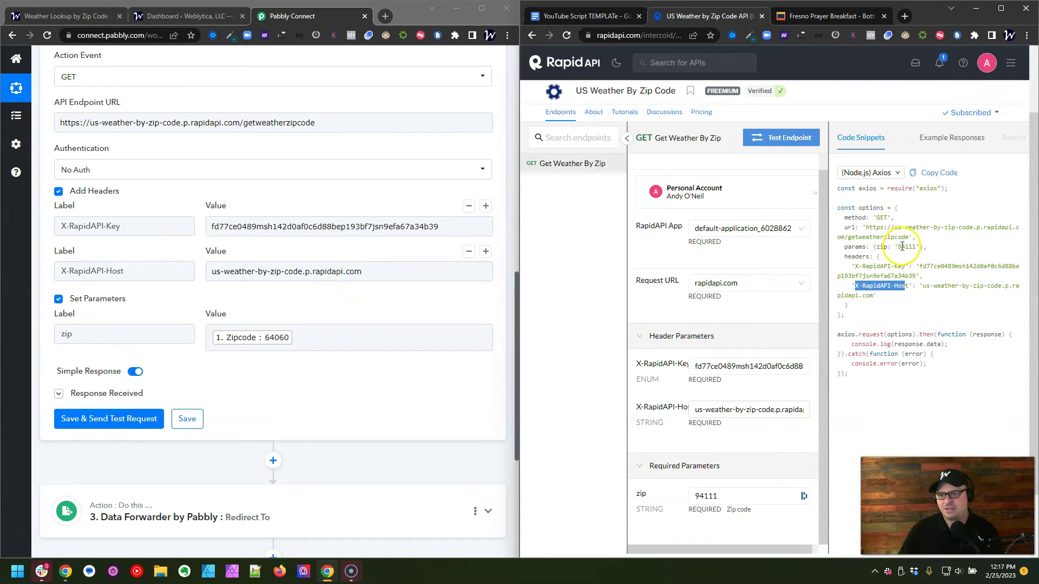
click(882, 246)
double_click(883, 246)
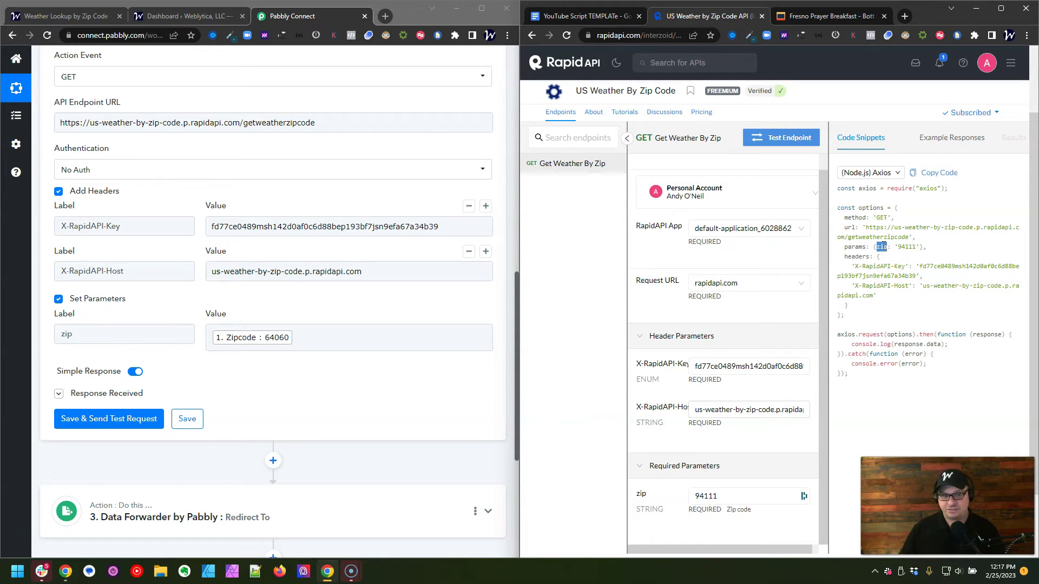
click(274, 342)
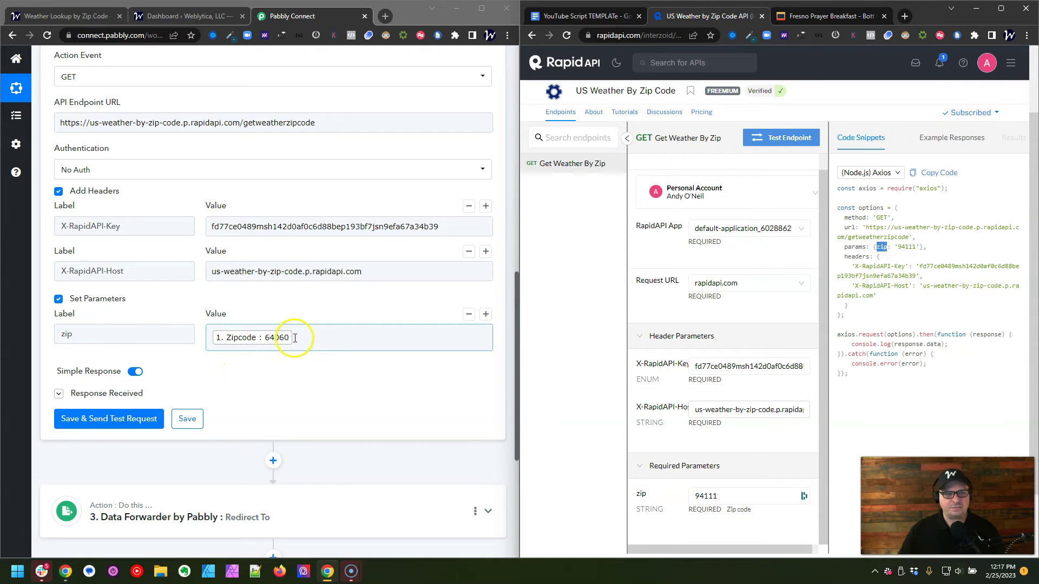
Scroll past the API step and expand the Data Forwarder Redirect To step.
scroll(294, 338, up, 3)
scroll(295, 338, up, 4)
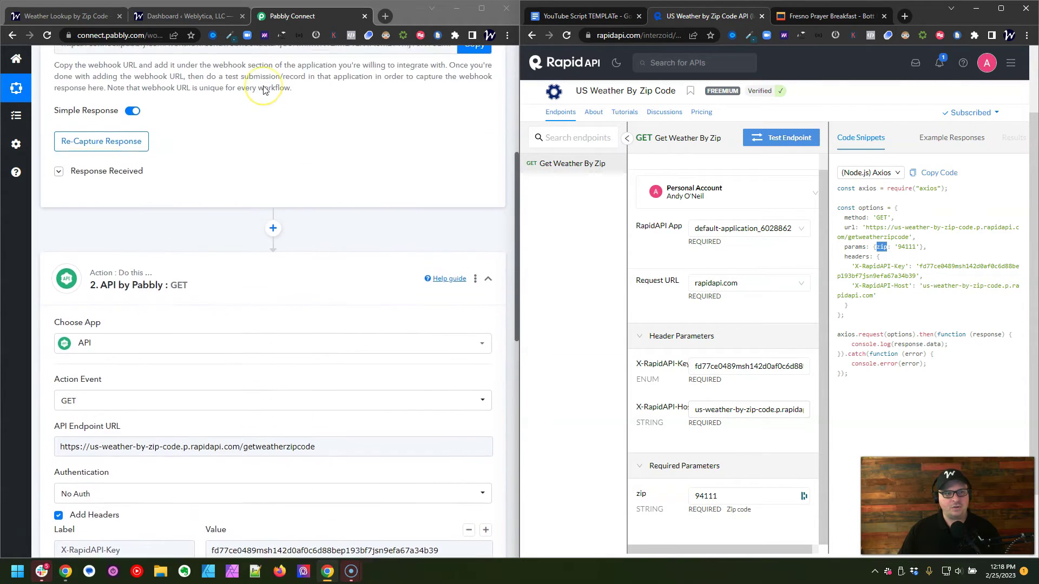
scroll(270, 129, down, 4)
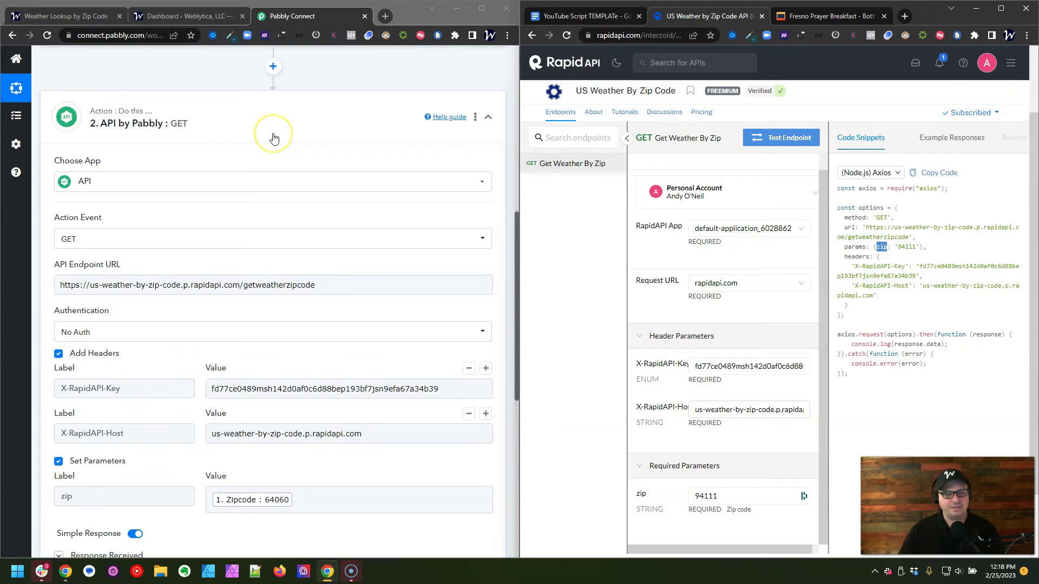
scroll(274, 138, up, 7)
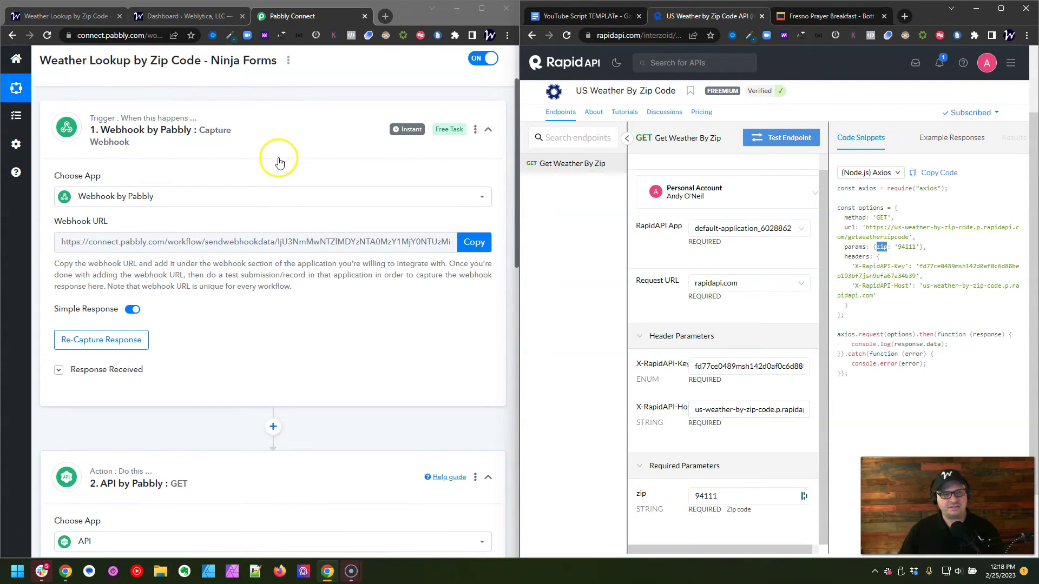
scroll(280, 179, down, 7)
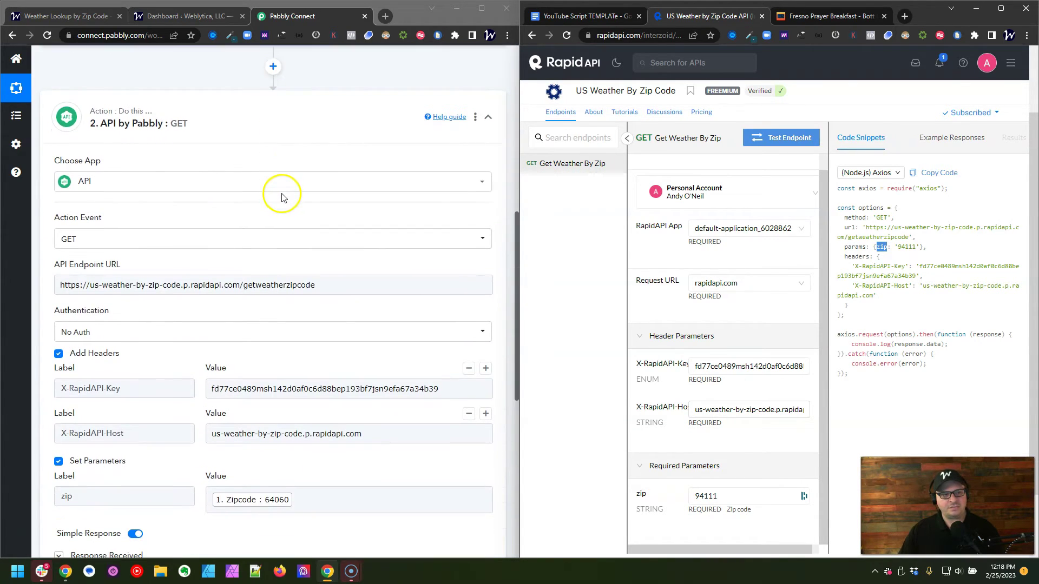
scroll(281, 198, down, 7)
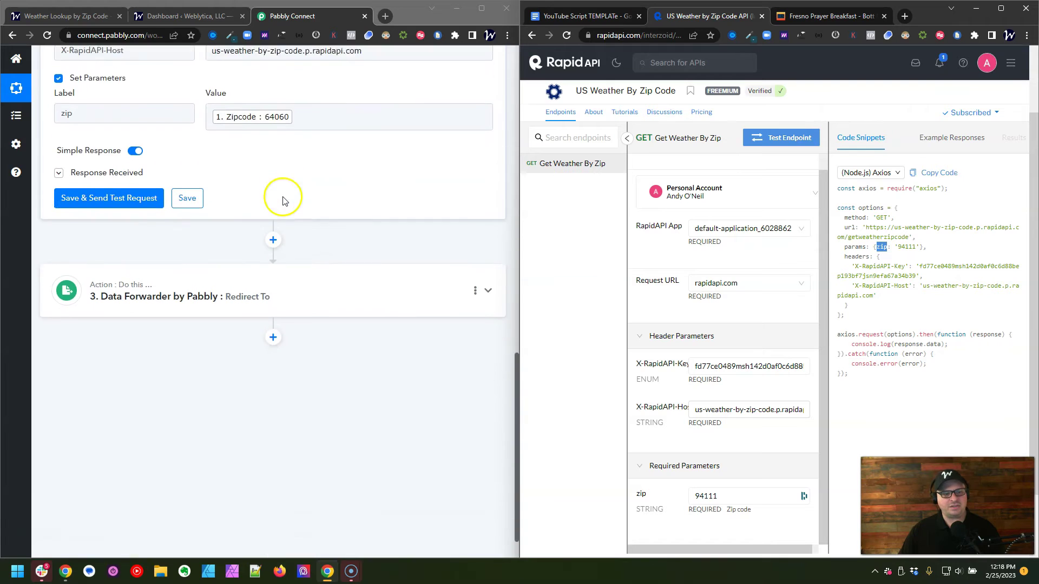
scroll(282, 201, down, 1)
click(277, 258)
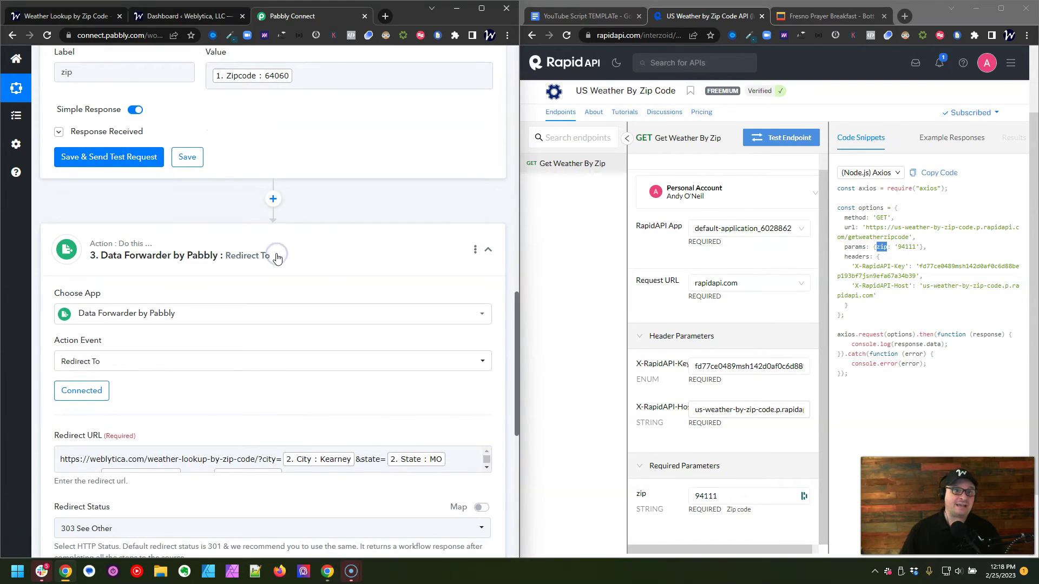
Keep Redirect To as the Data Forwarder action event and expand the full Redirect URL.
scroll(265, 244, down, 2)
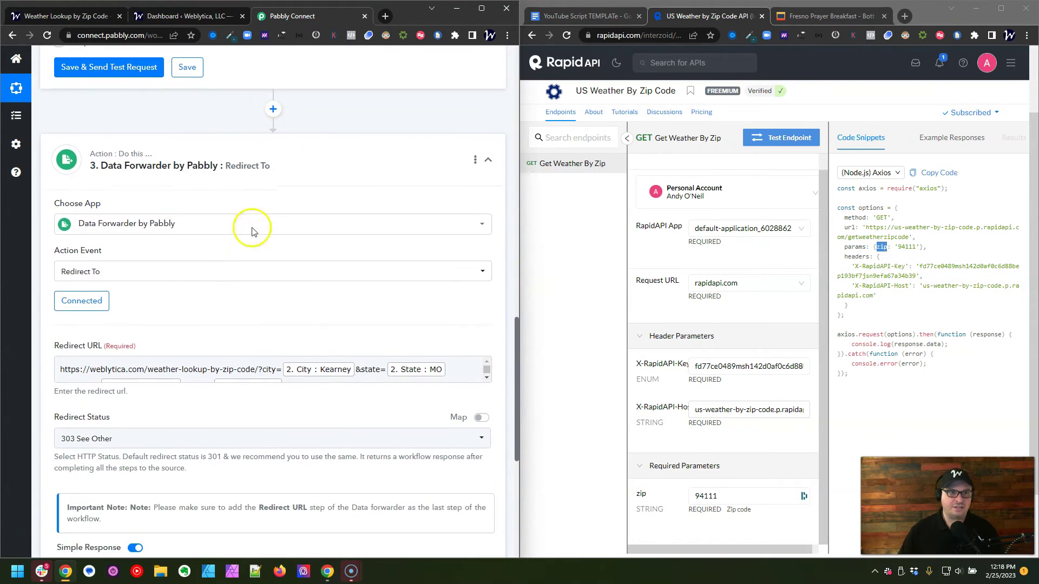
click(88, 15)
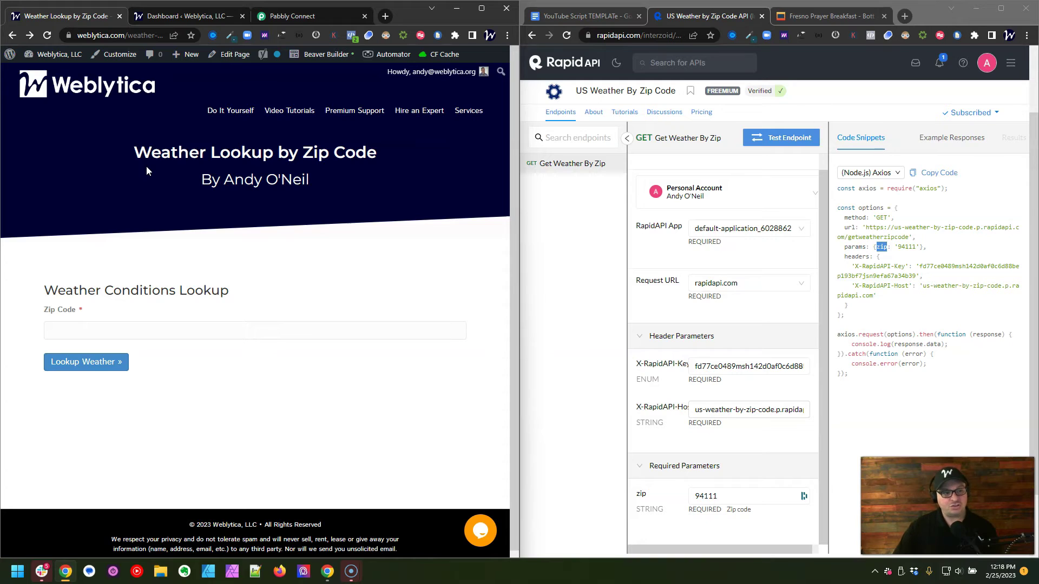
click(197, 128)
click(287, 15)
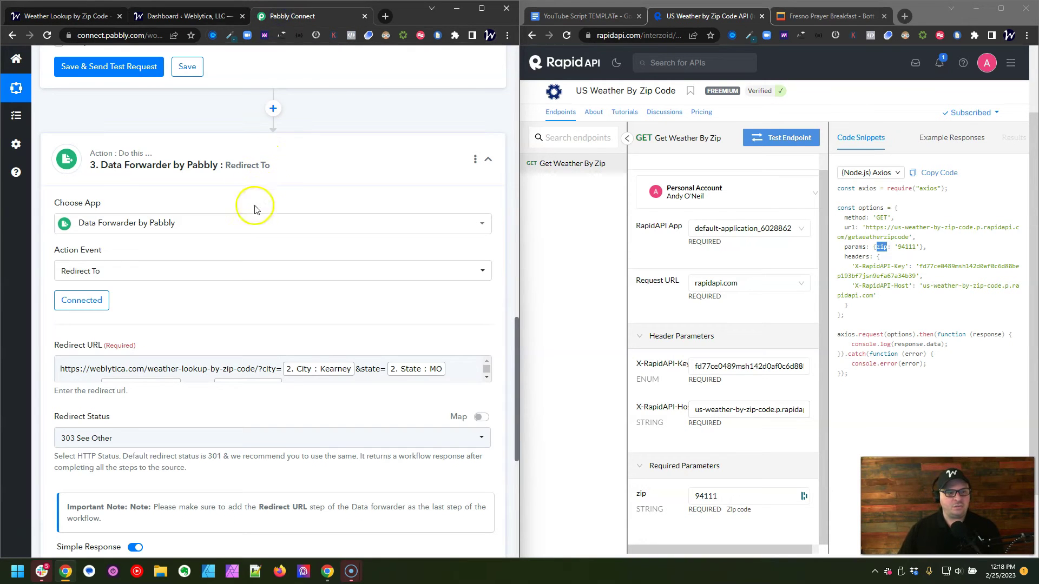
scroll(256, 232, down, 1)
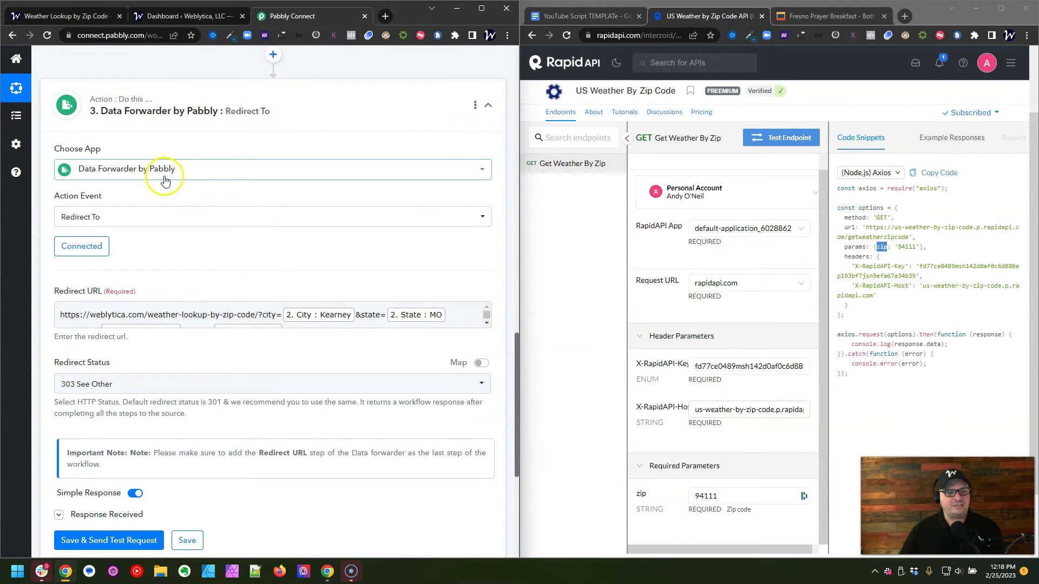
click(144, 219)
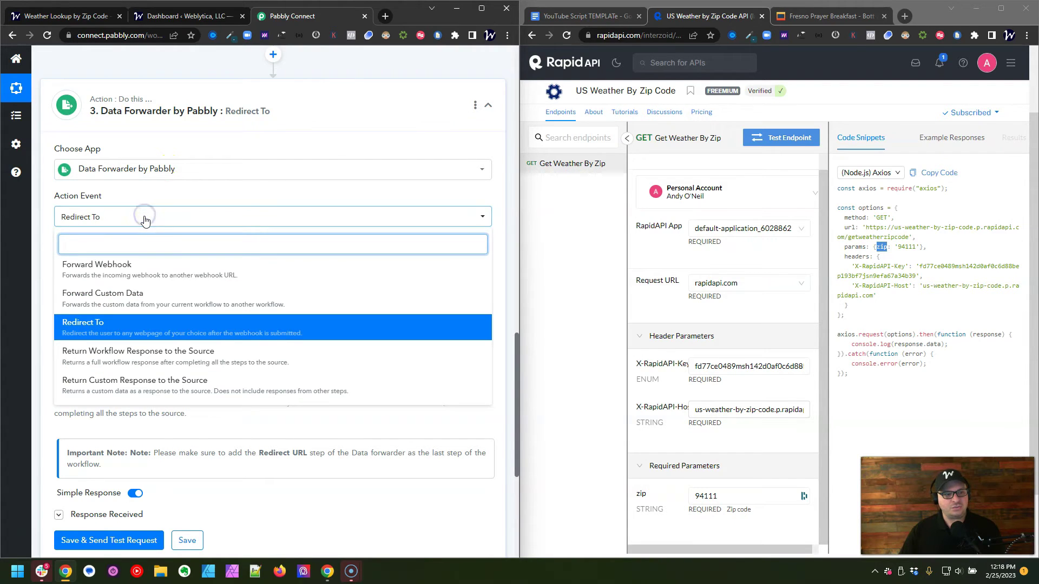
click(145, 219)
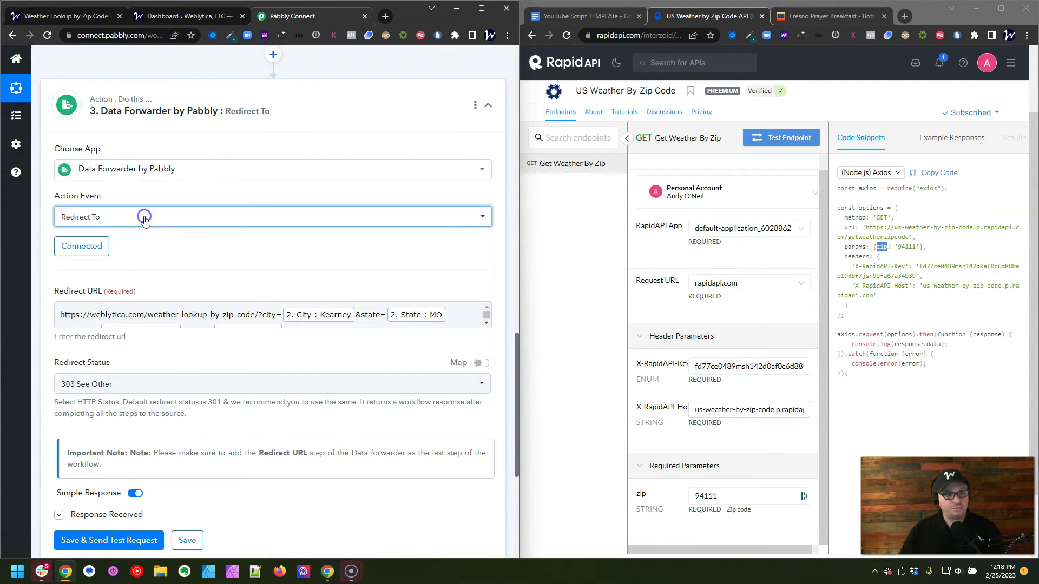
scroll(197, 244, down, 1)
click(200, 243)
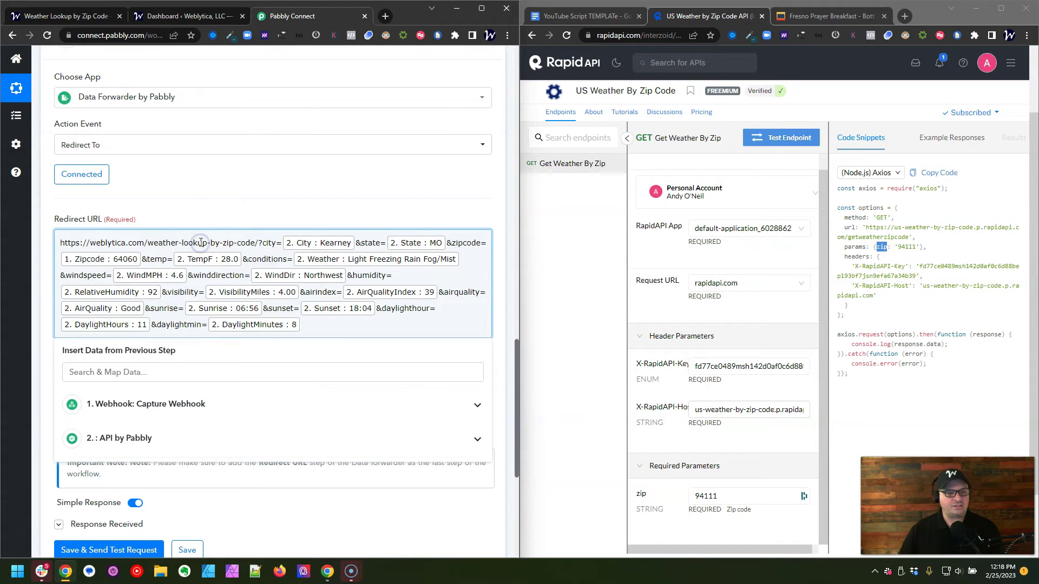
Review the Redirect URL, highlighting the weblytica.com page address and the city parameter position.
click(256, 244)
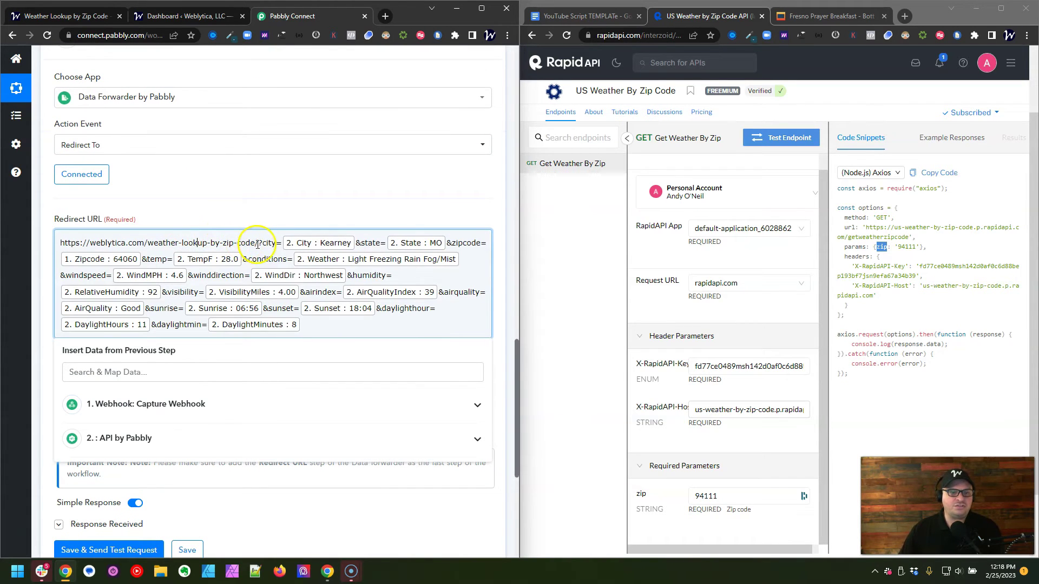
drag(258, 244, 59, 238)
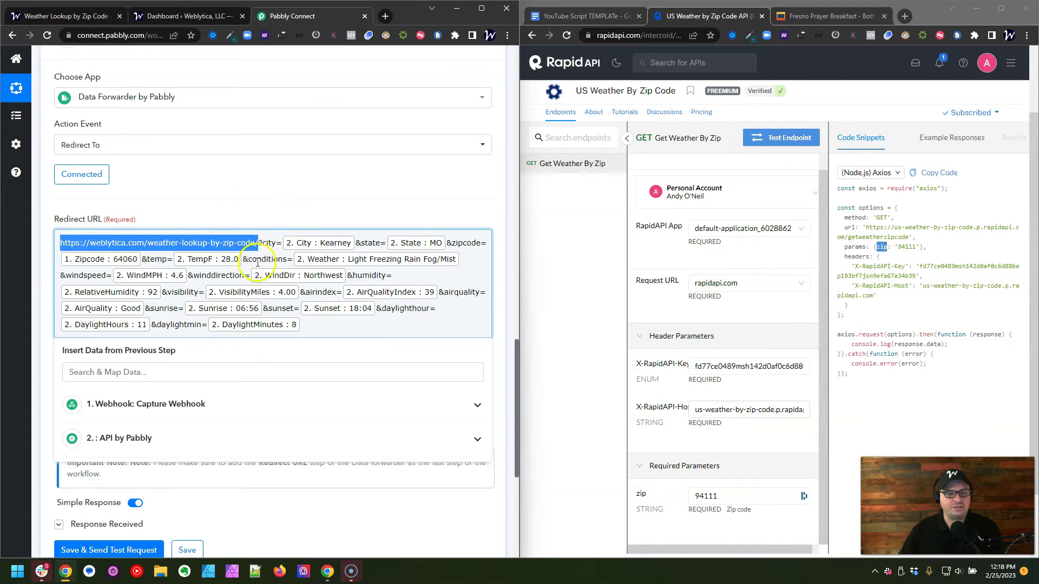
click(297, 219)
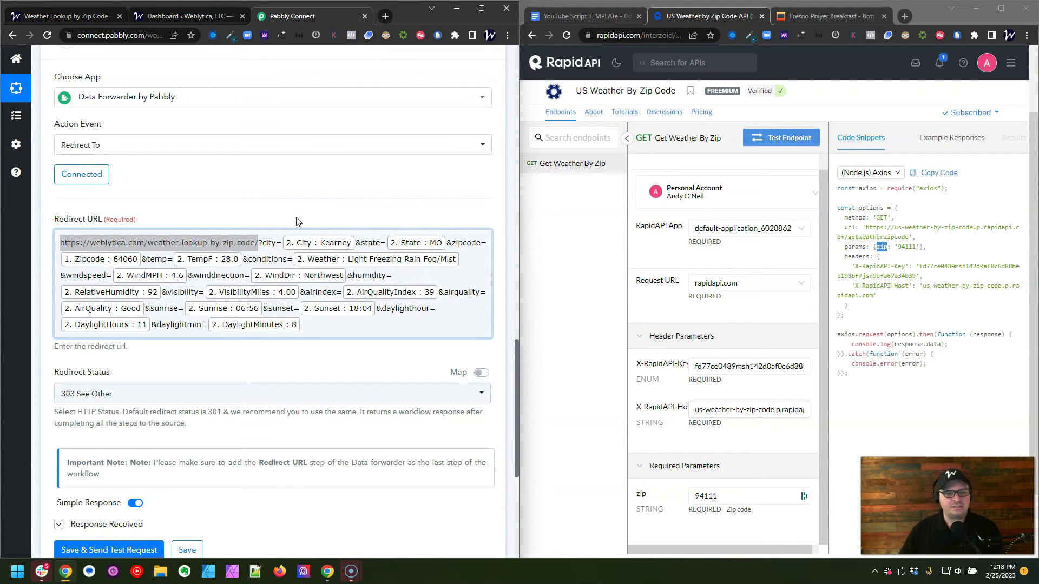
click(264, 241)
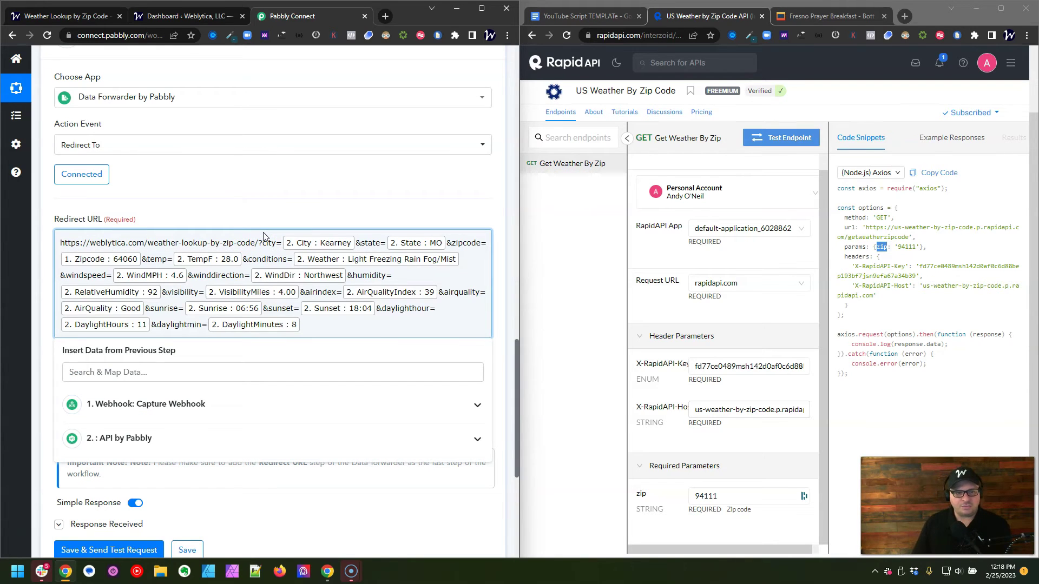
click(310, 155)
click(285, 241)
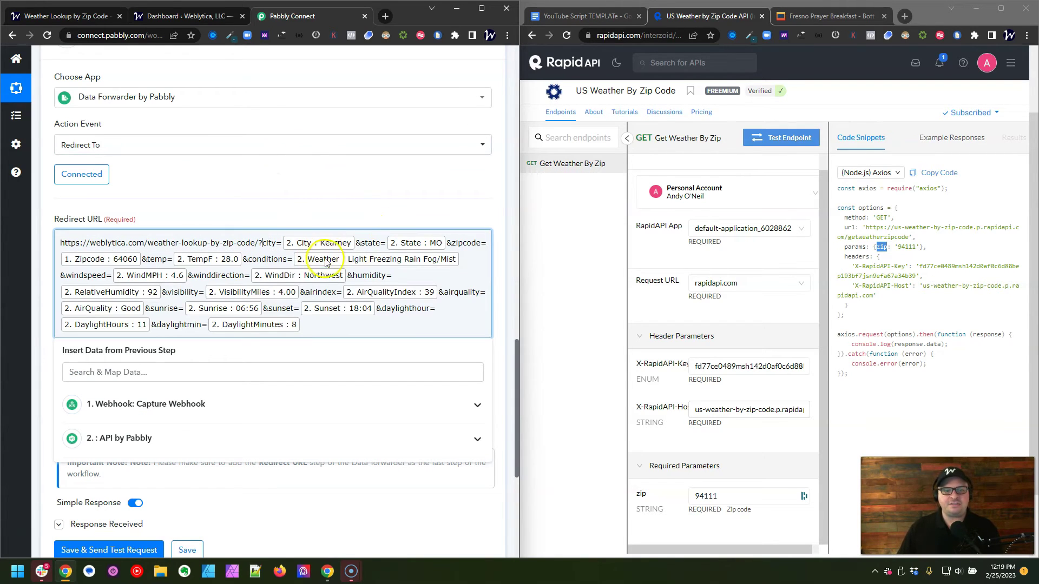
click(362, 241)
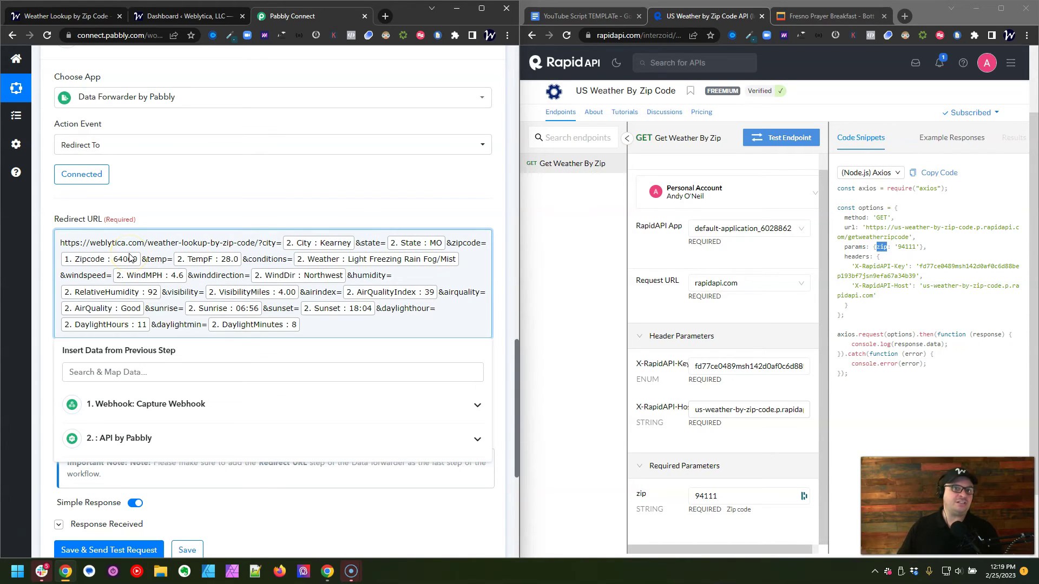
click(187, 204)
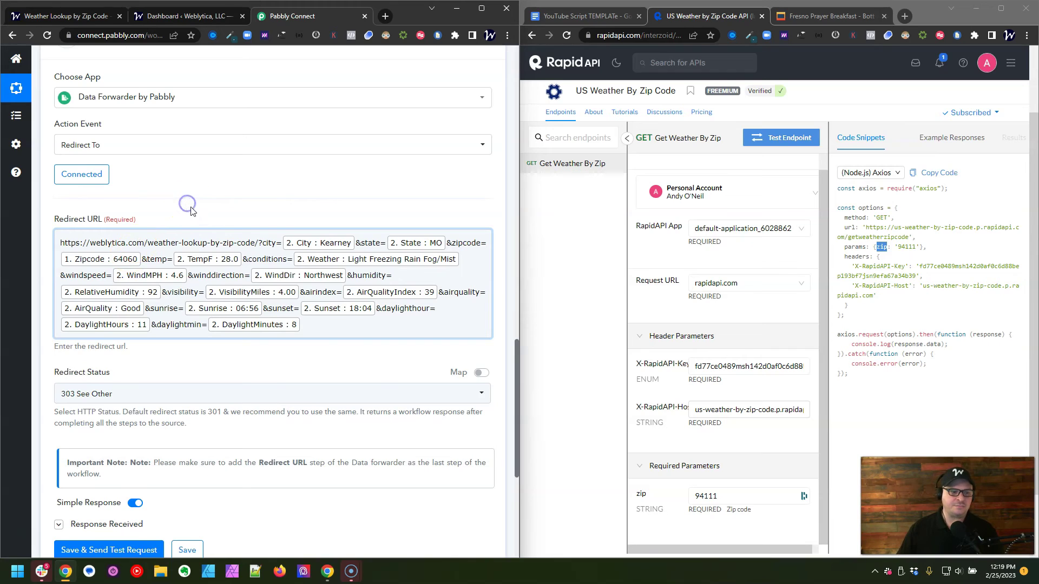
Collapse the Data Forwarder and API by Pabbly steps and scroll up to the Webhook trigger.
scroll(184, 214, down, 4)
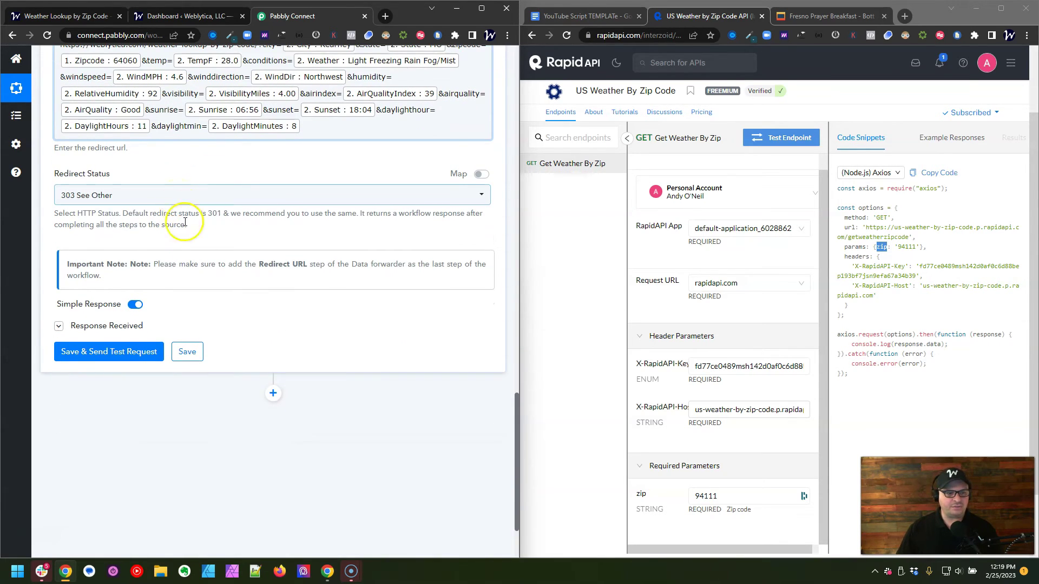
scroll(260, 325, up, 9)
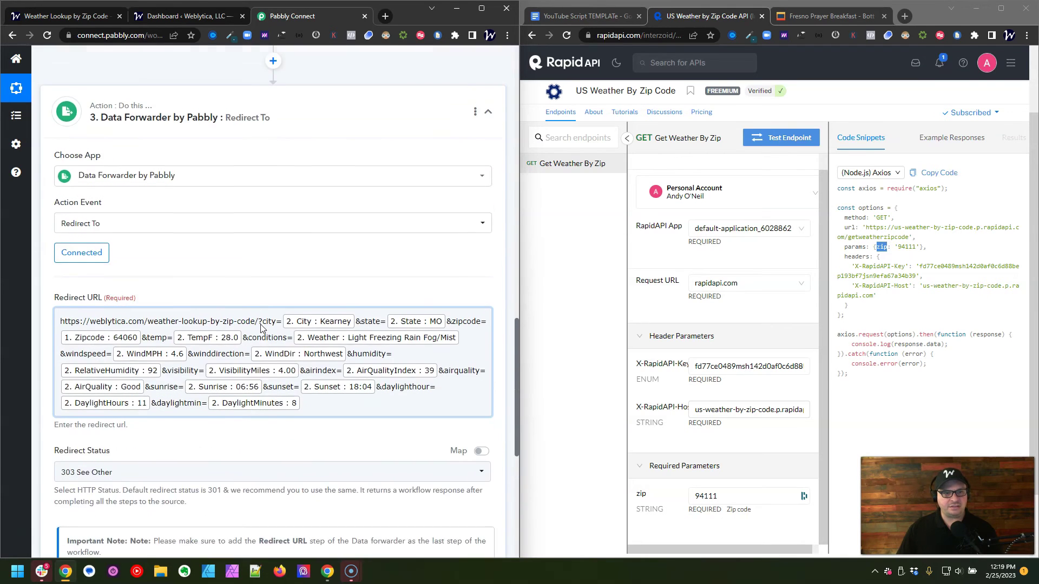
click(260, 288)
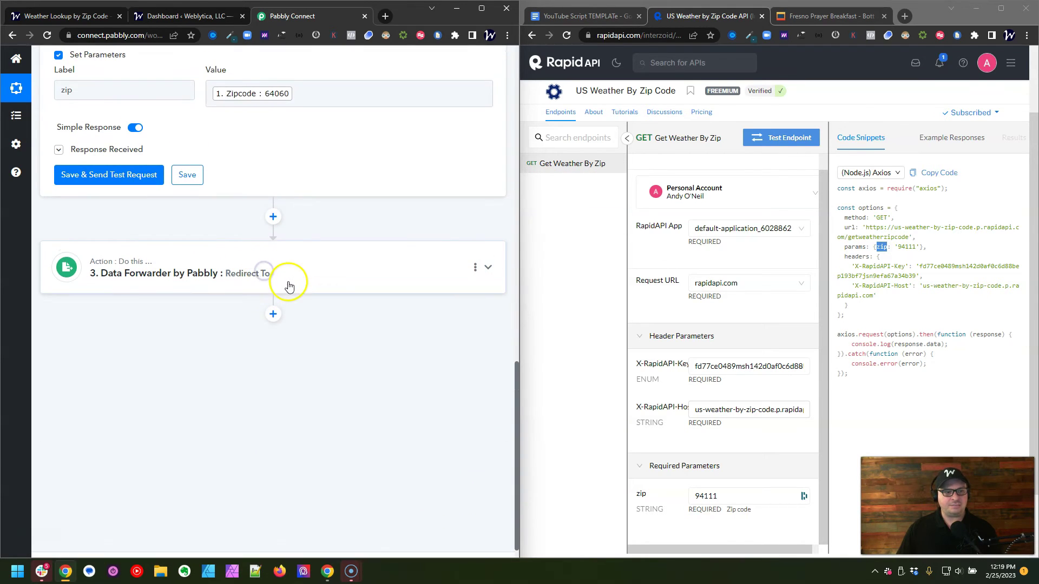
scroll(276, 270, up, 5)
scroll(215, 127, up, 3)
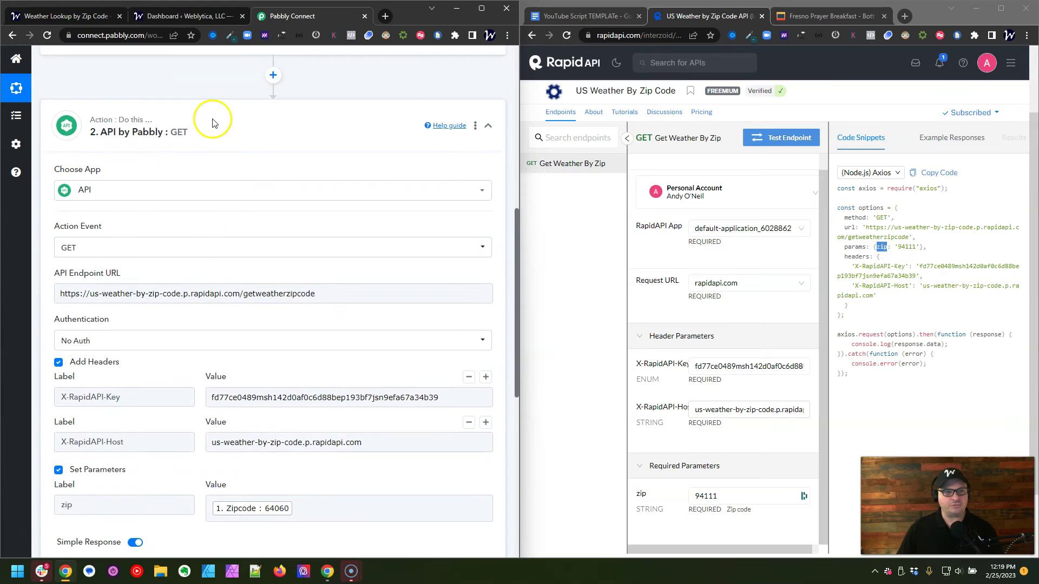
click(213, 124)
scroll(248, 168, up, 5)
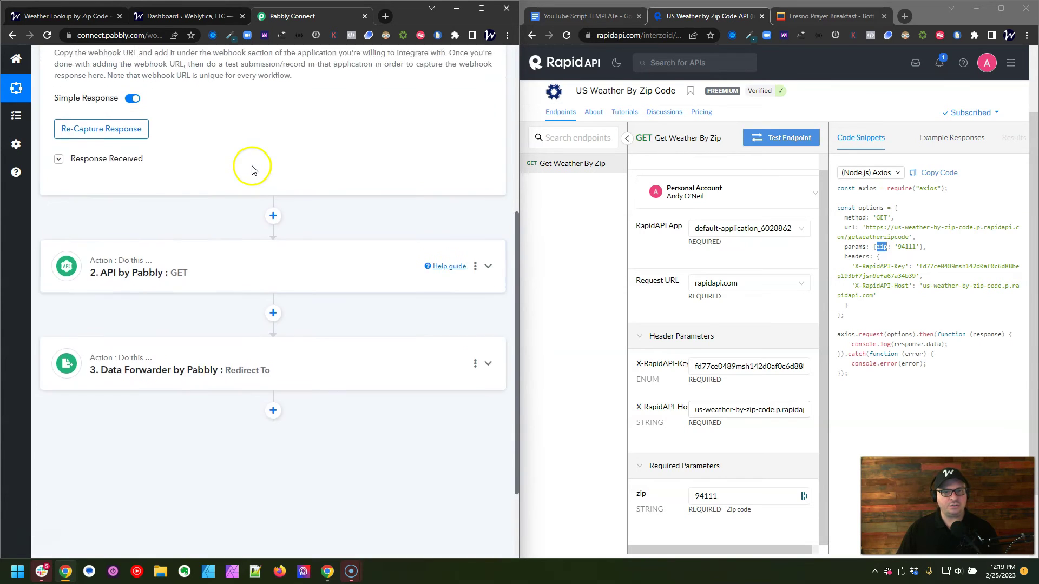
scroll(248, 173, up, 3)
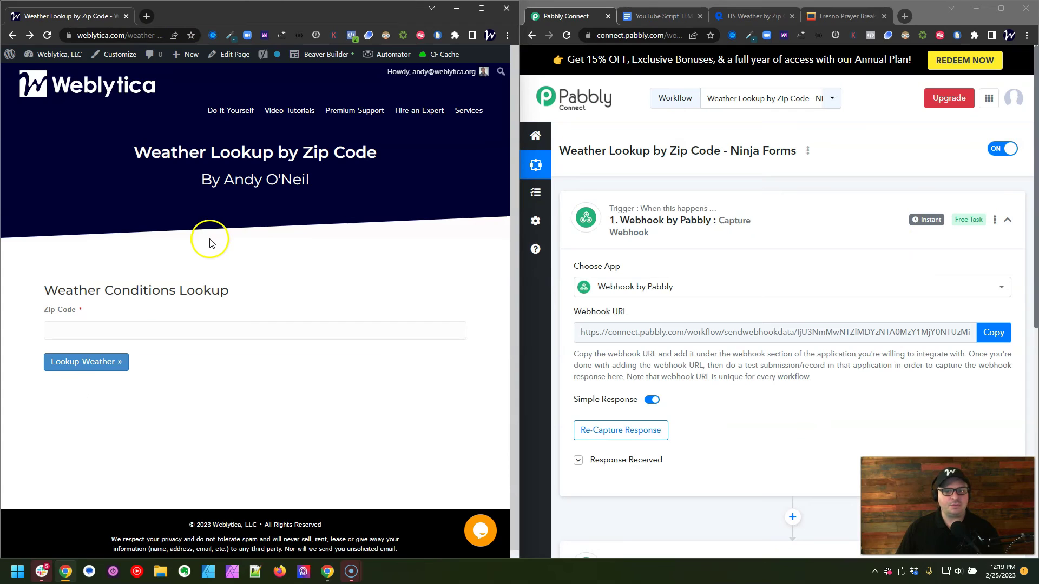
Open Pabbly's task history, submit zip code 72602 on the weather page, and view the latest run's data.
click(533, 191)
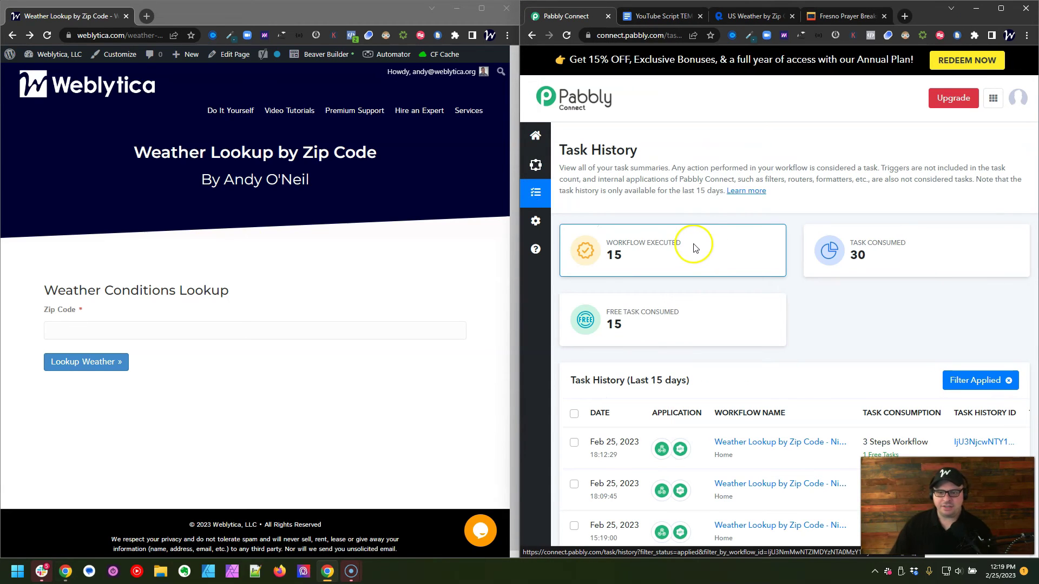
click(178, 331)
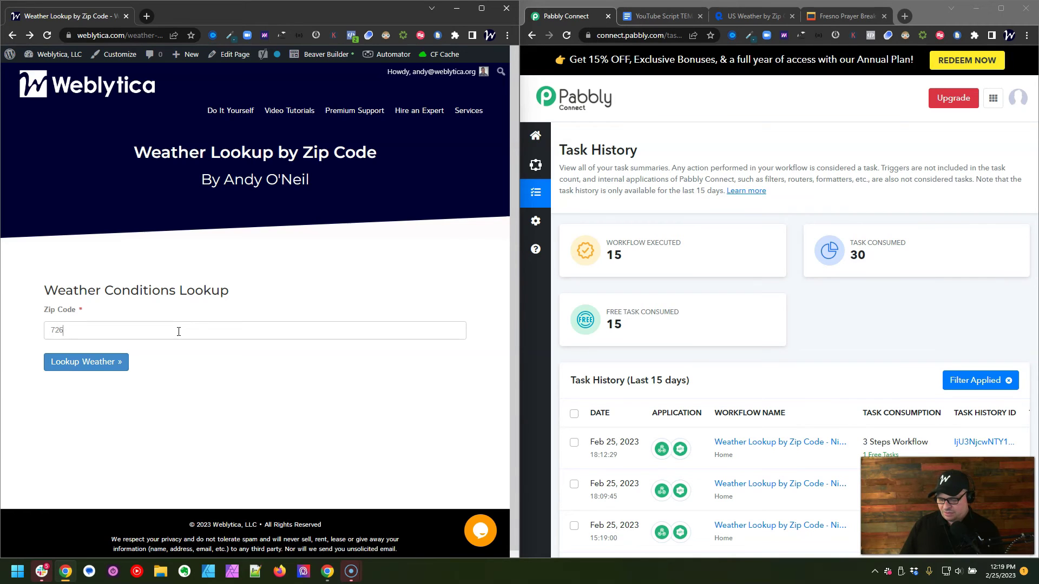
key(Return)
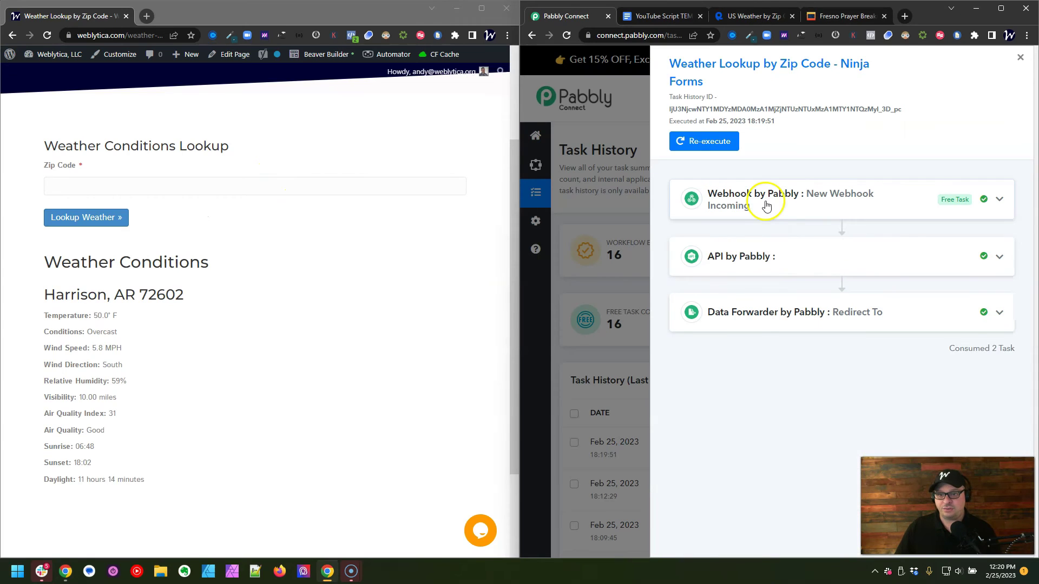
click(765, 204)
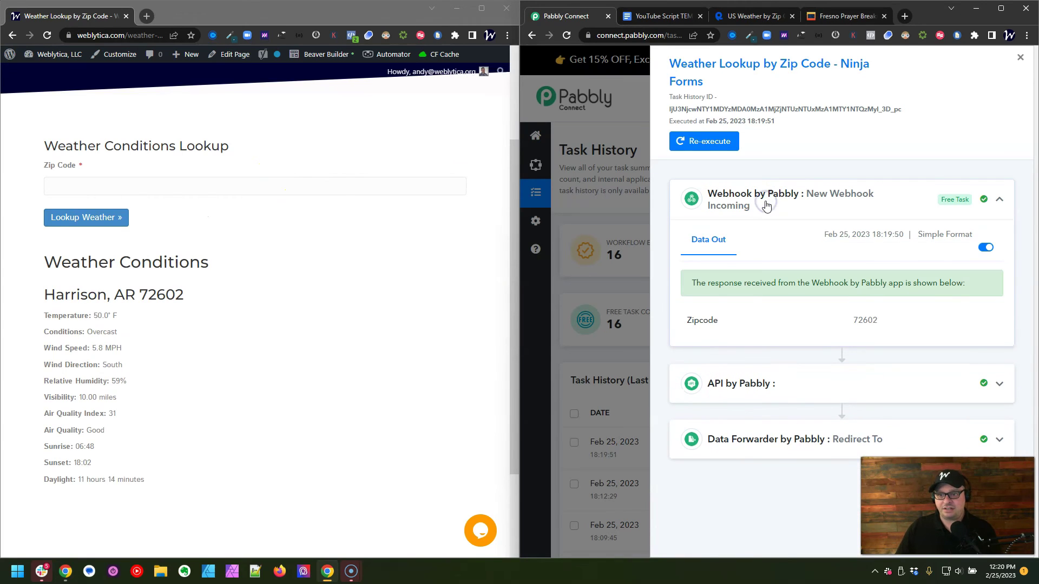
double_click(711, 319)
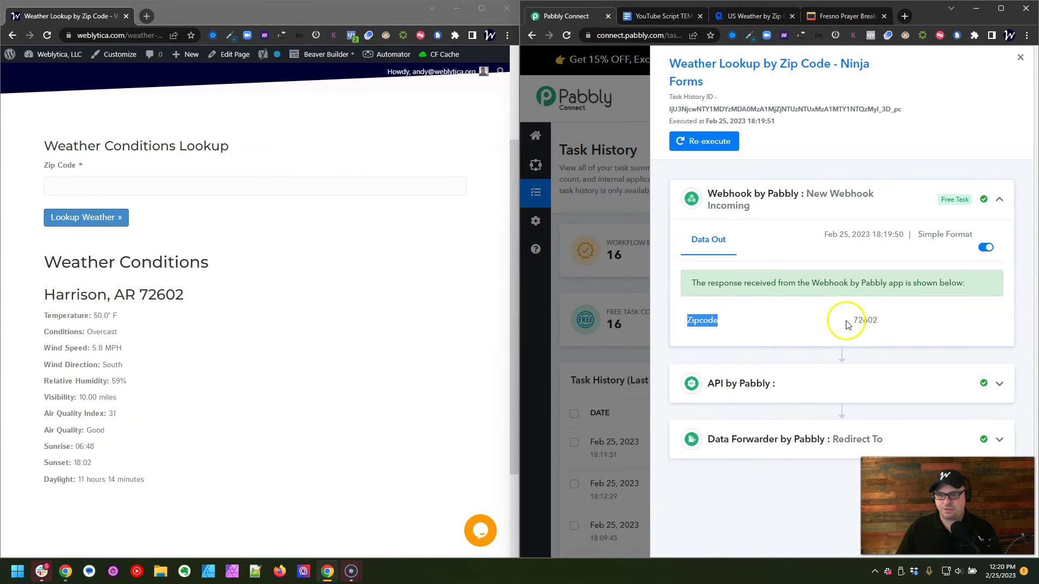
double_click(865, 320)
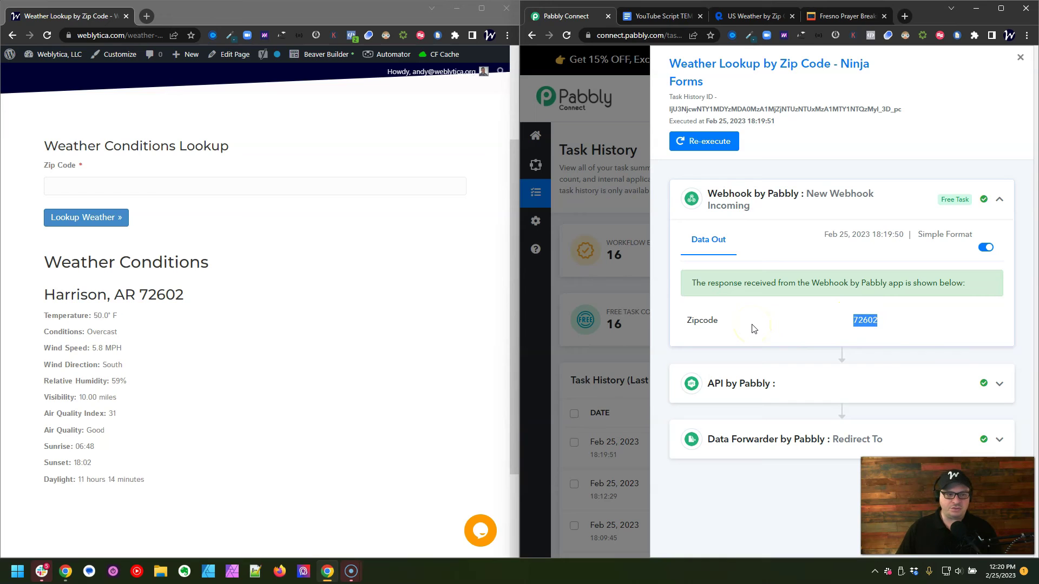
double_click(156, 295)
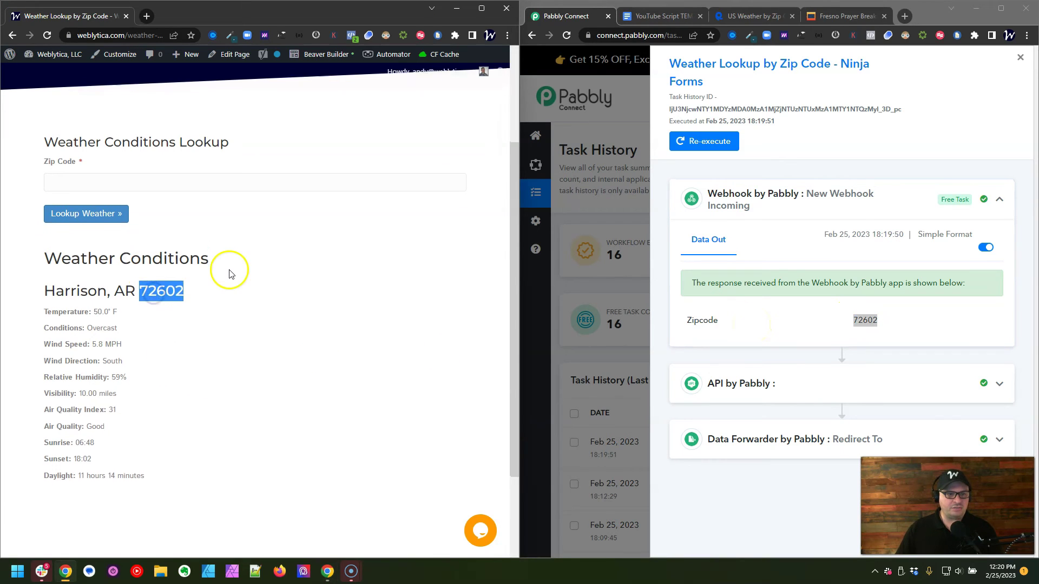
click(768, 204)
click(761, 256)
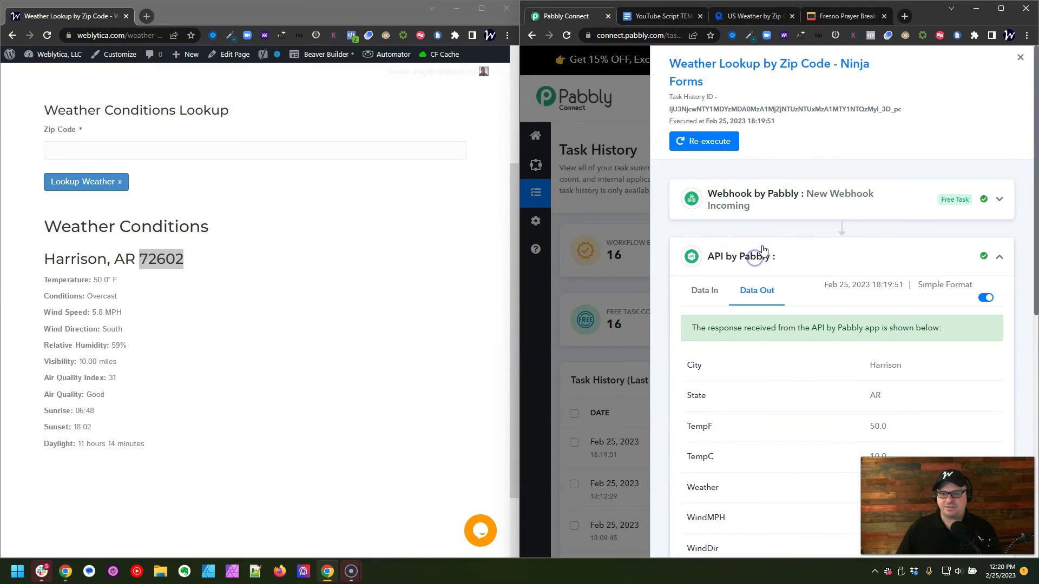
scroll(779, 222, down, 4)
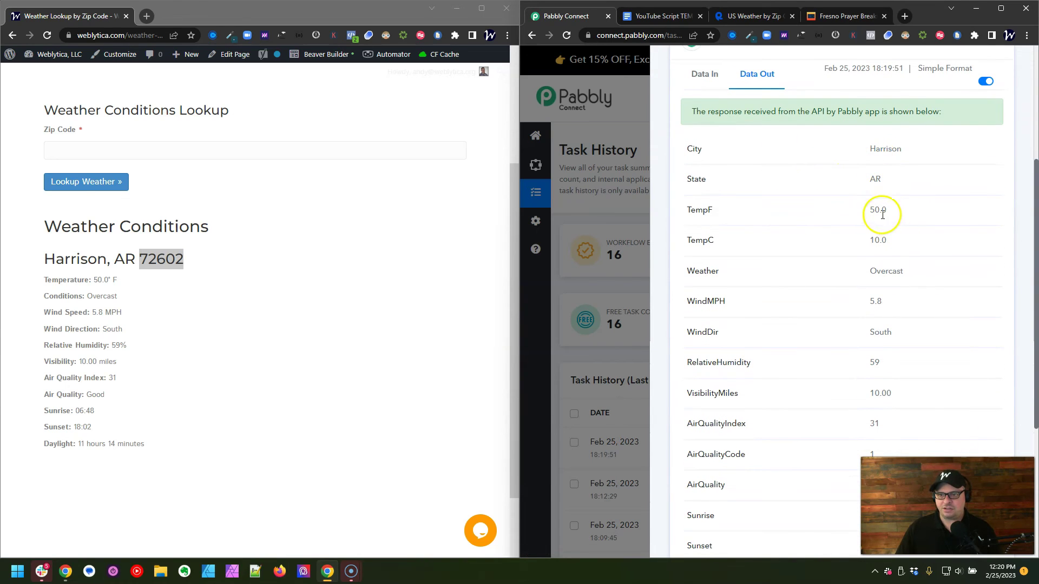
click(162, 277)
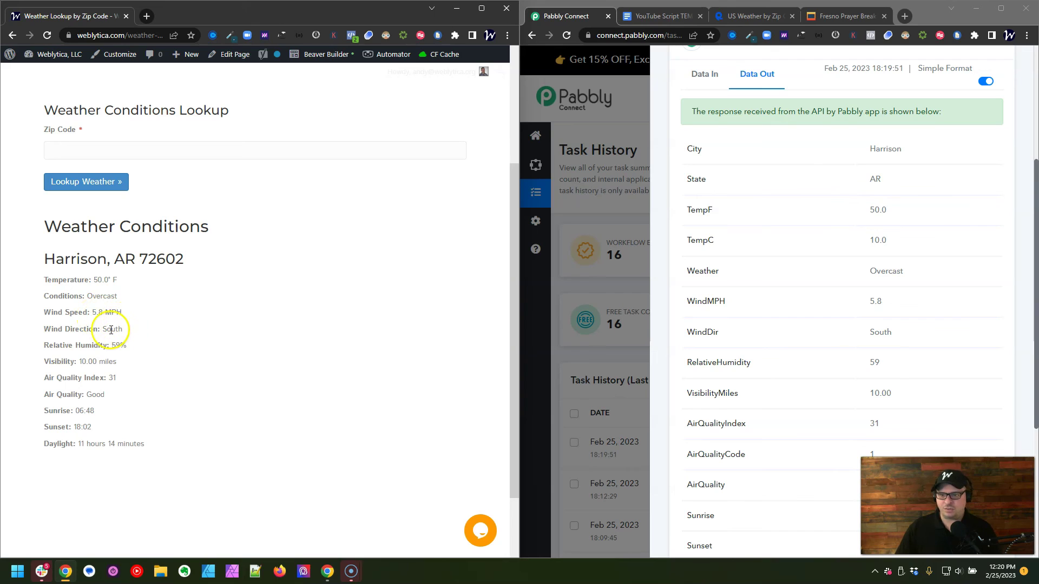
scroll(752, 287, down, 1)
scroll(752, 286, down, 5)
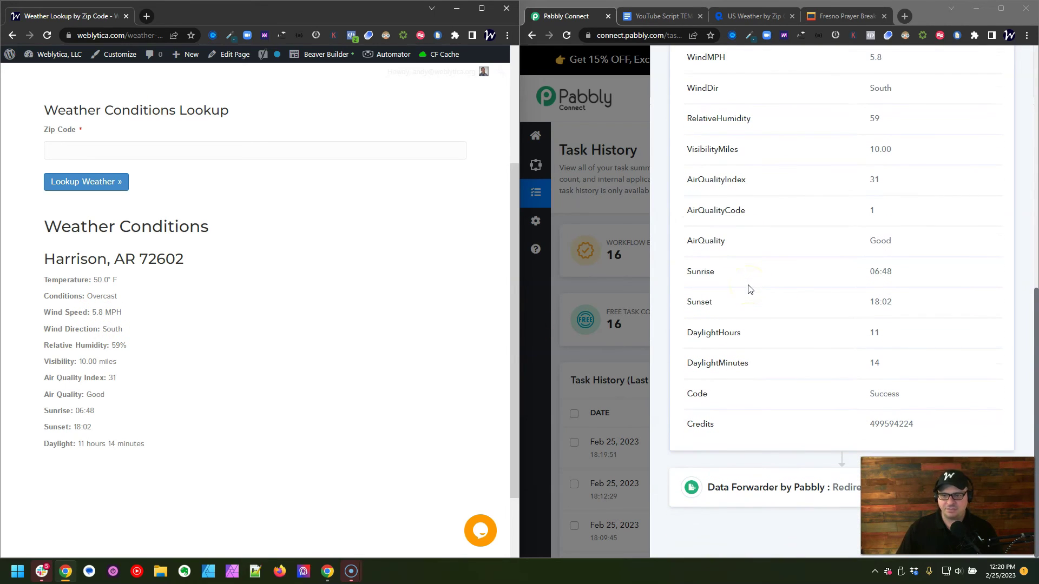
scroll(752, 244, up, 8)
click(840, 121)
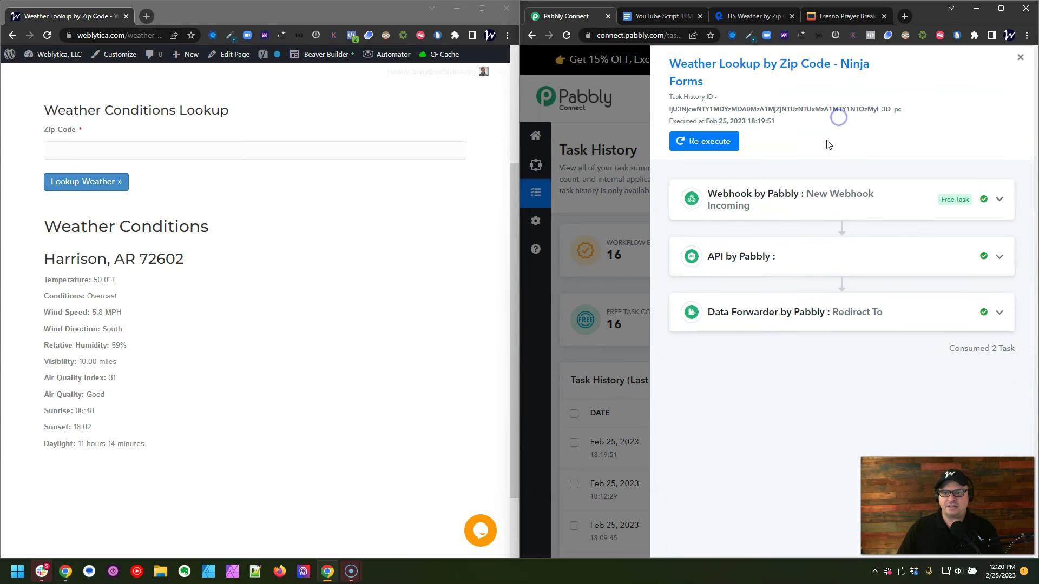
Inspect the Data Forwarder output: success status and the 303 redirect URL to the weather page.
click(736, 314)
scroll(788, 203, down, 1)
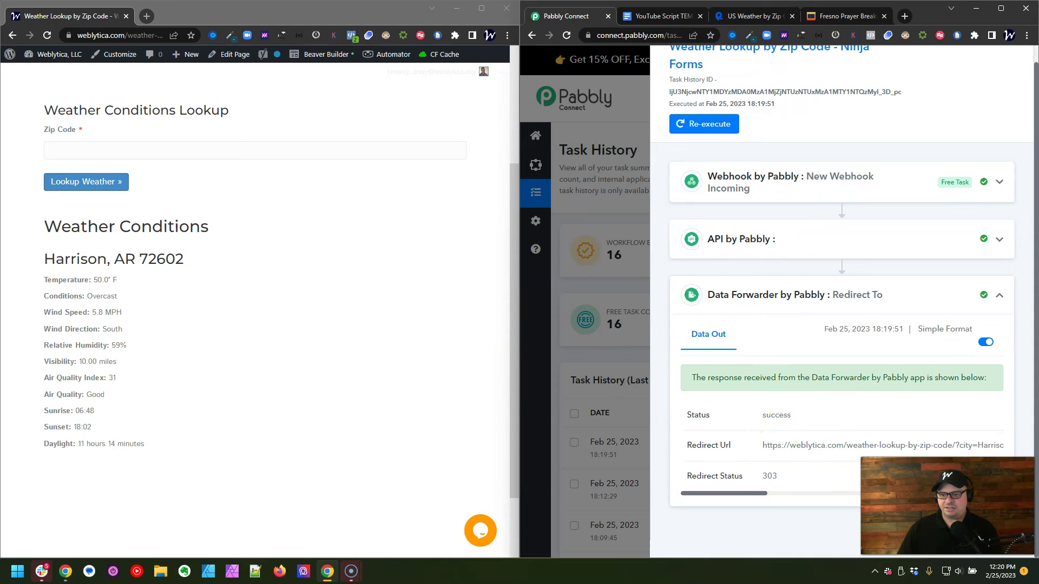
drag(701, 494, 759, 491)
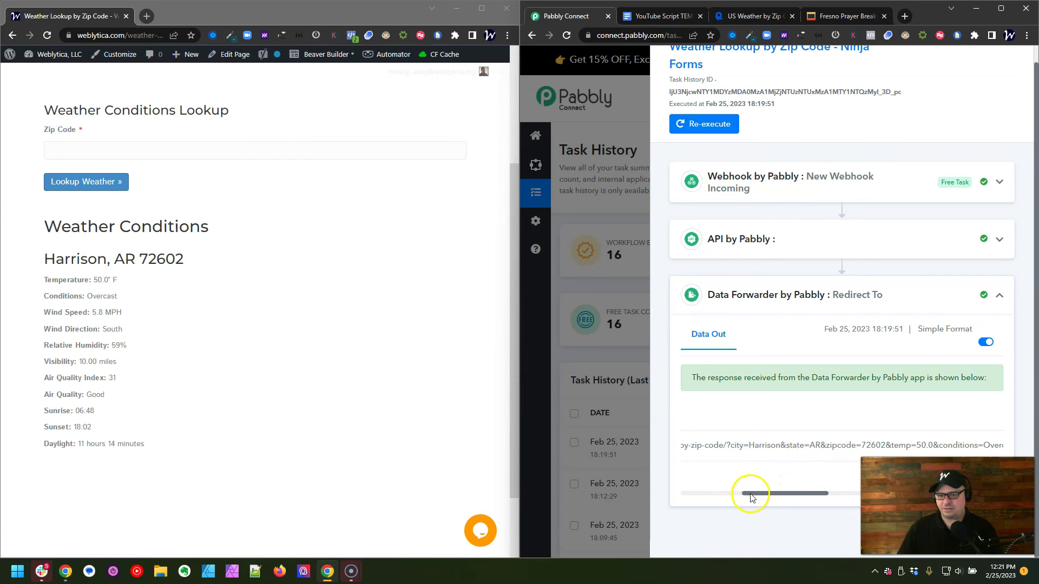
drag(749, 494, 777, 496)
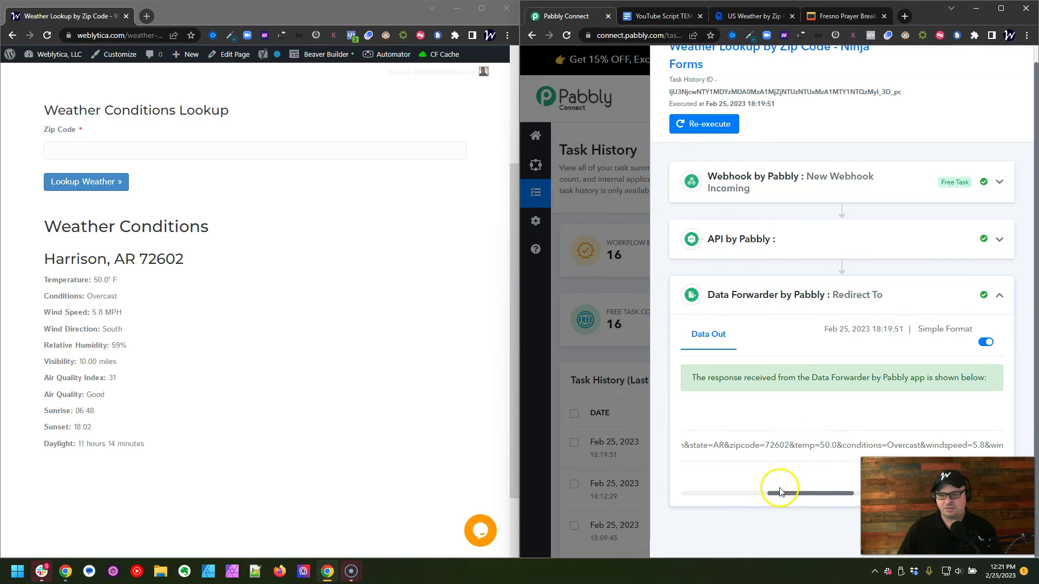
drag(775, 497, 652, 504)
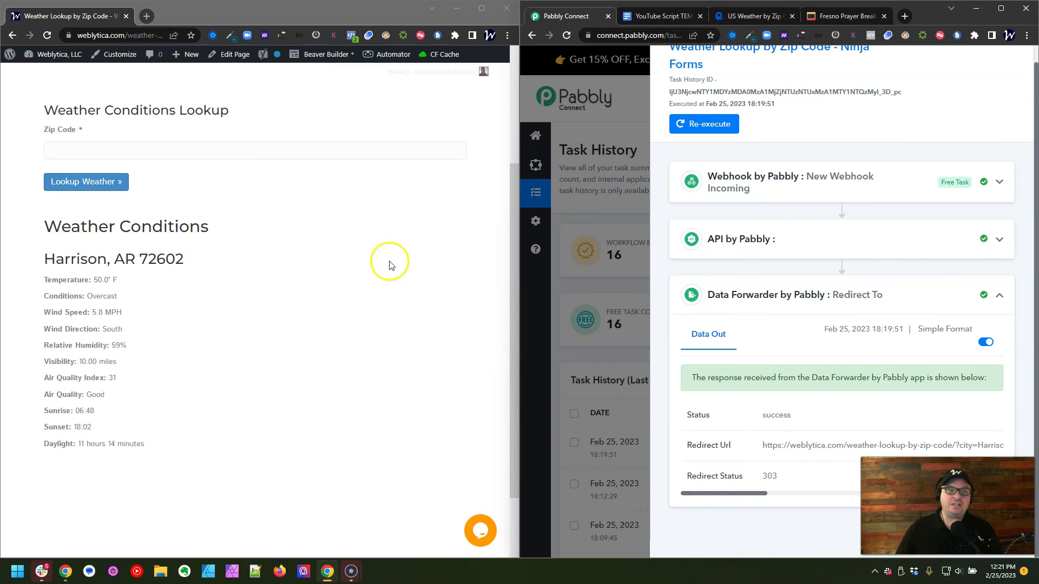
click(362, 244)
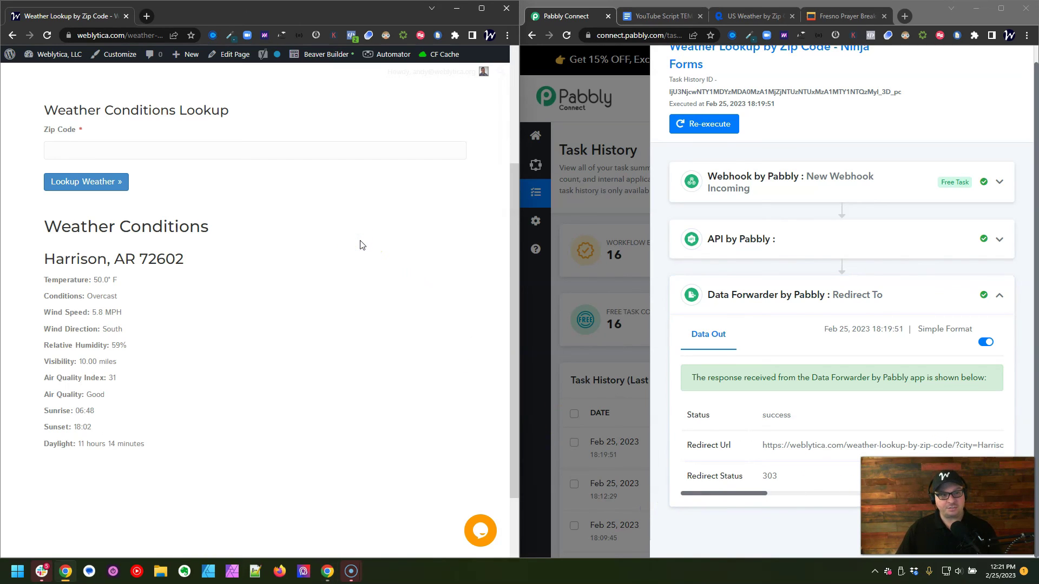
click(347, 242)
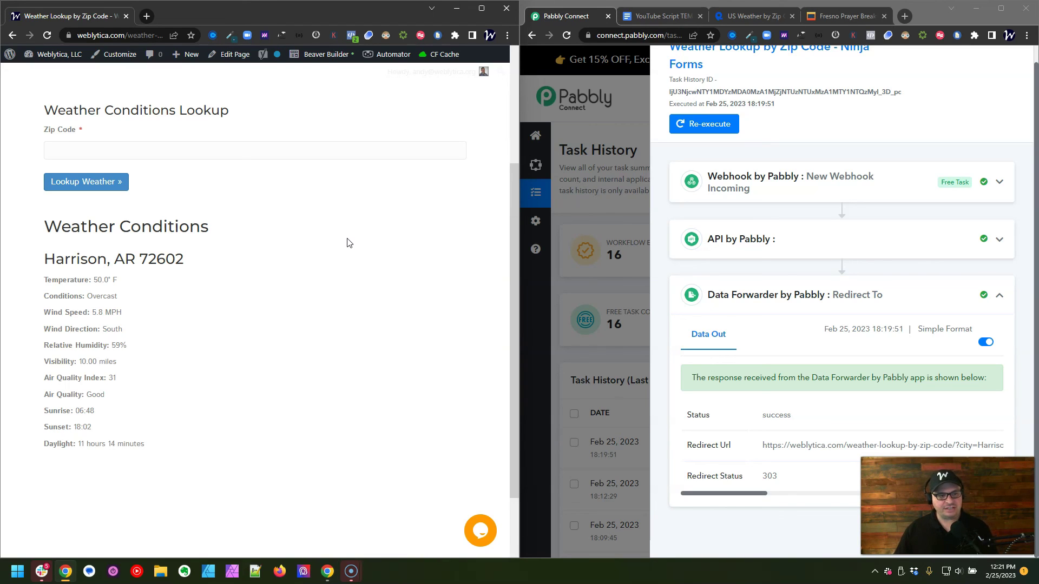
click(189, 158)
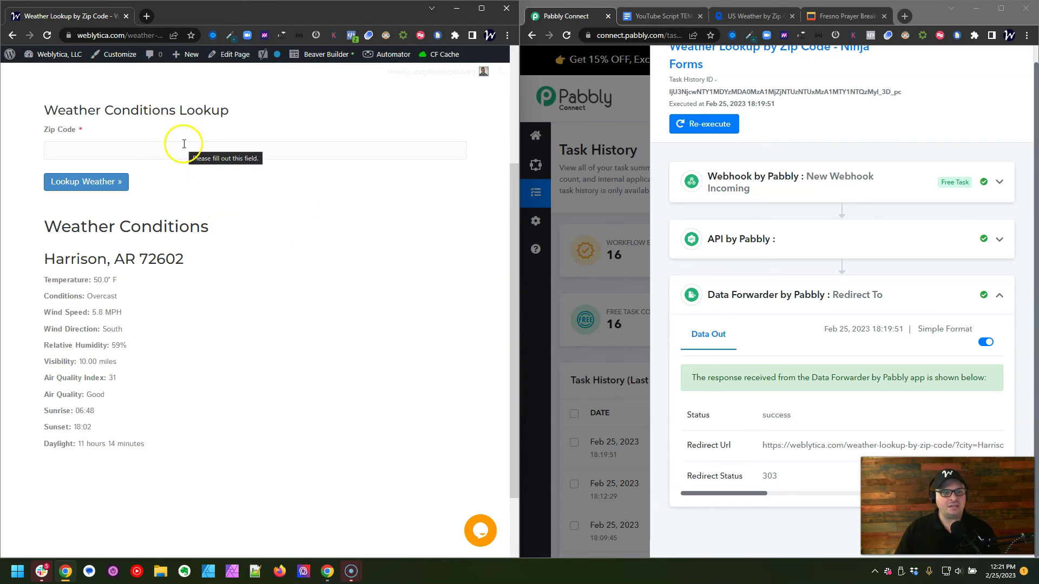